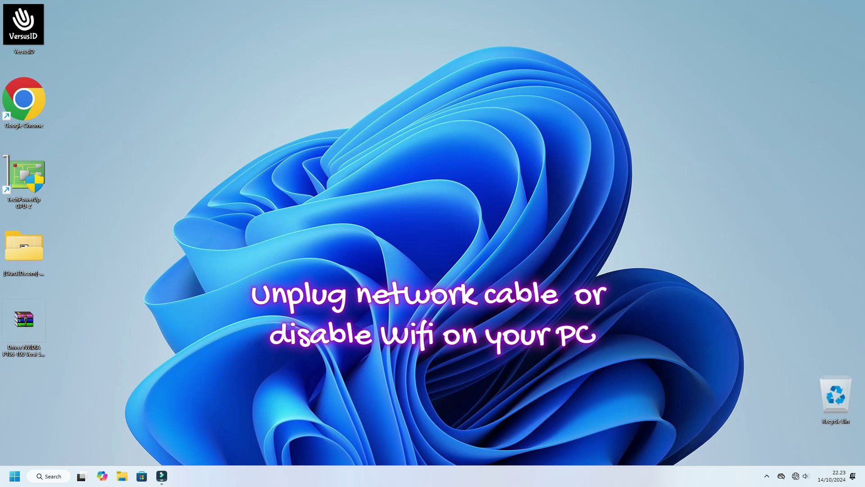
Open the [Guru3D.com]-DDU > DDU v18.0.8.2 folder and run Display Driver Uninstaller as administrator.
double_click(24, 248)
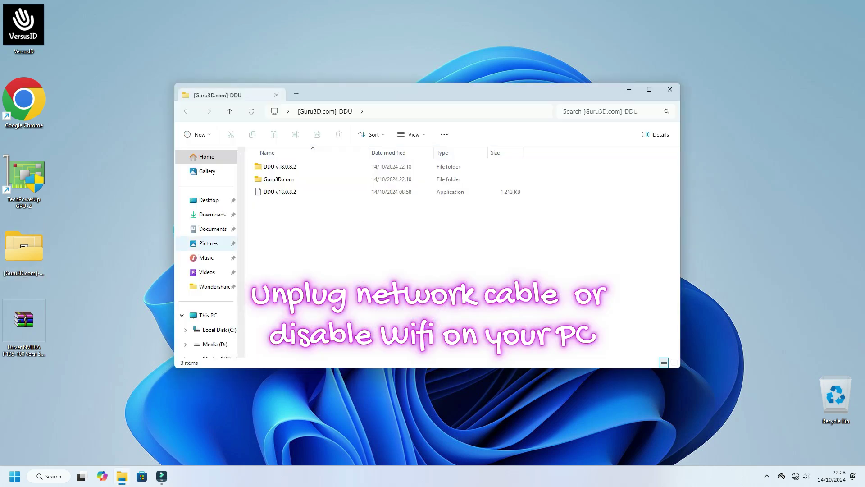
double_click(280, 166)
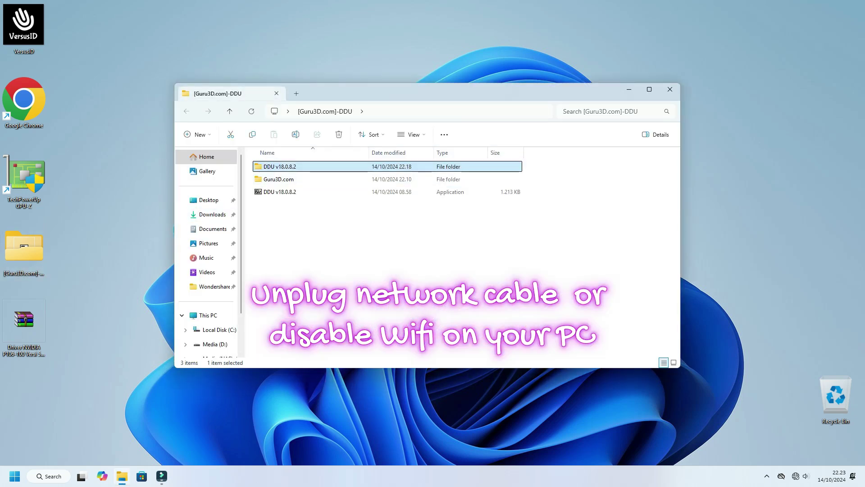
right_click(275, 191)
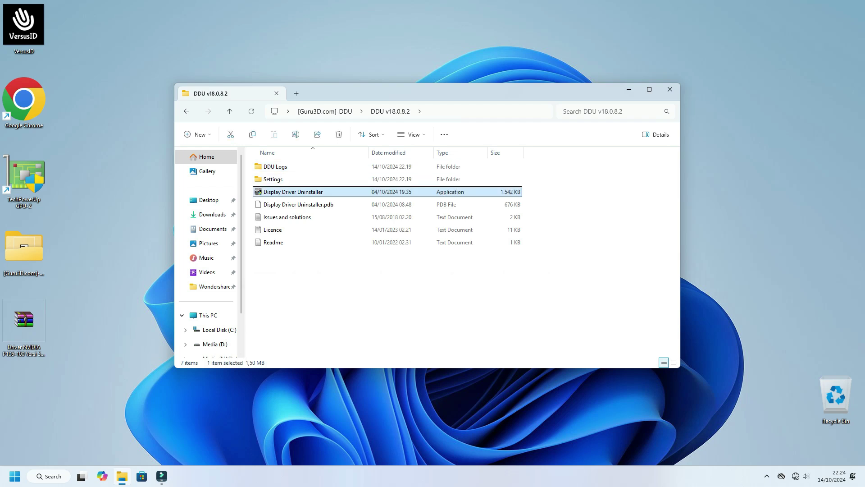
left_click(322, 254)
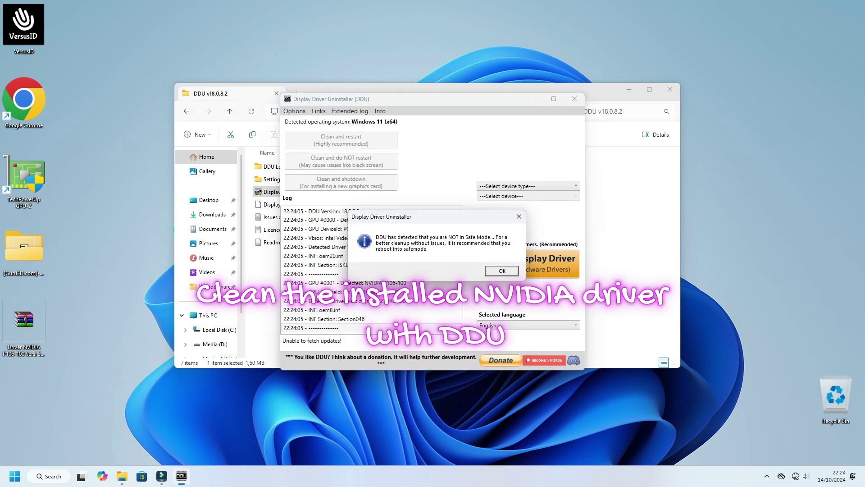
Dismiss the Safe Mode warning and set the DDU device type to GPU.
left_click(502, 270)
left_click(527, 186)
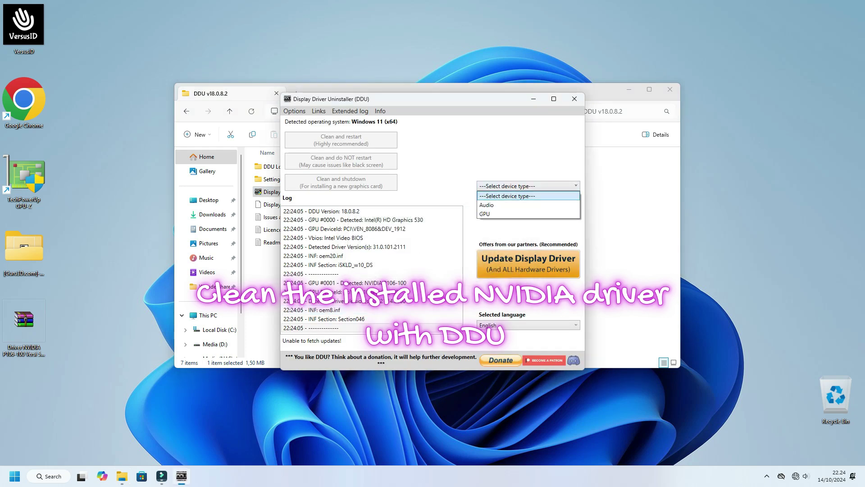
left_click(496, 214)
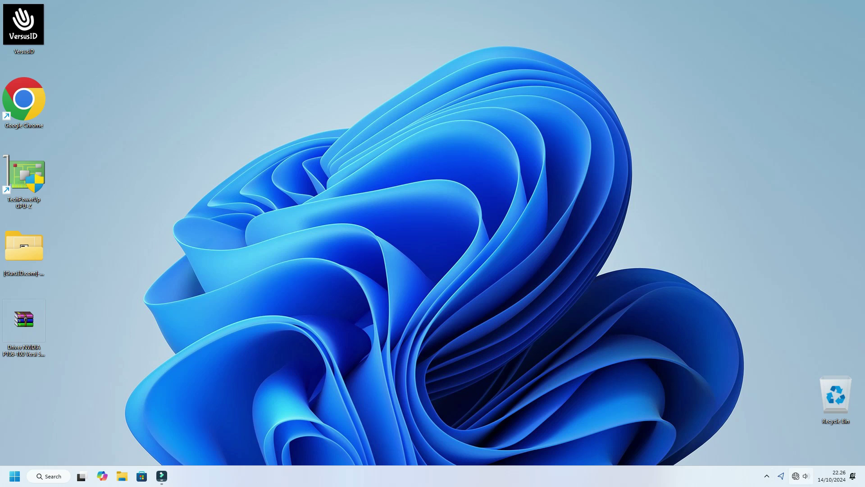
View the Wi-Fi network options in Quick Settings, close them, and reveal the hidden tray icons.
left_click(796, 476)
left_click(741, 329)
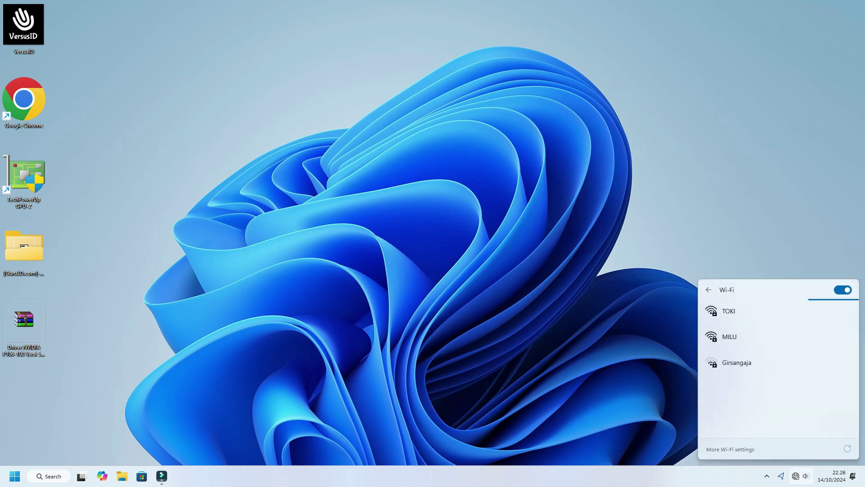
key("Escape")
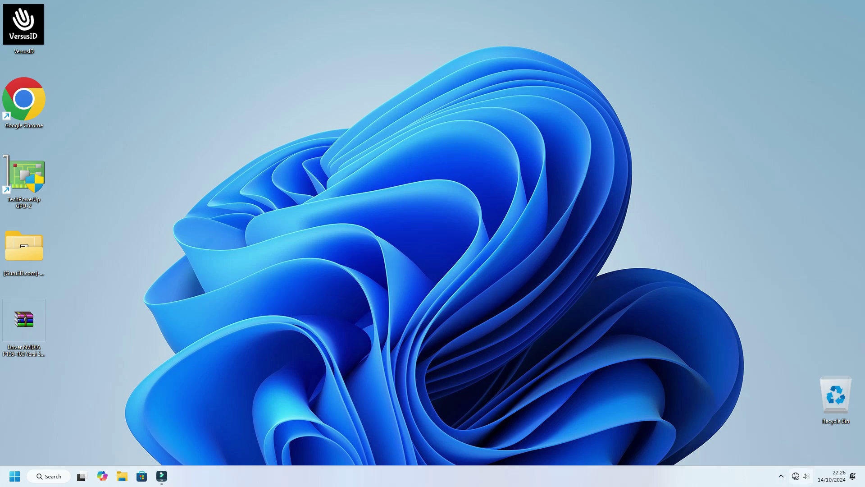
left_click(780, 475)
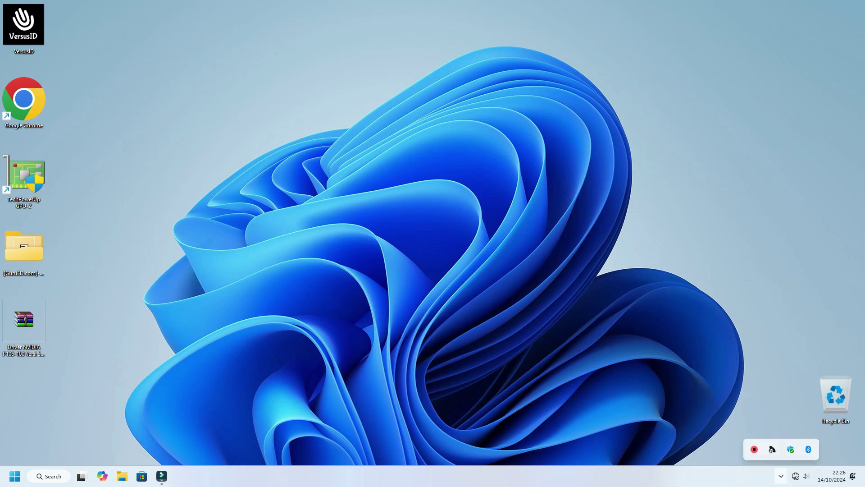
Switch Real-time protection and Cloud-delivered protection Off in Windows Security's Virus & threat protection settings.
left_click(790, 448)
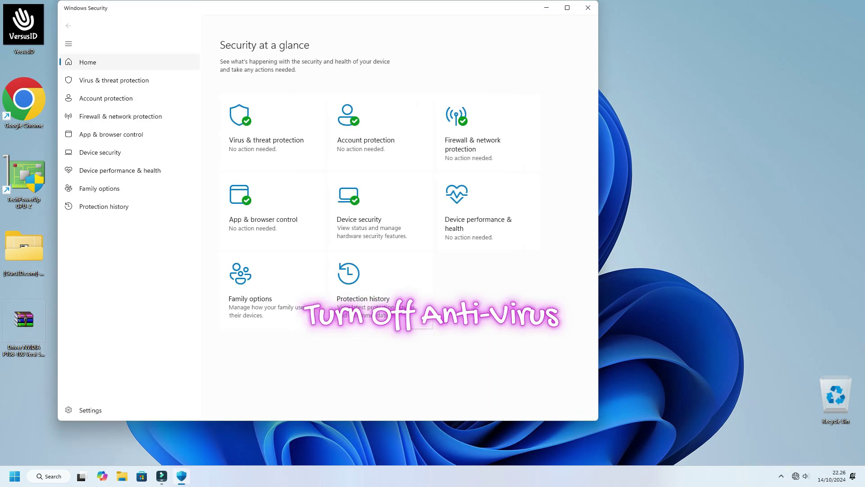
left_click(114, 80)
left_click(239, 246)
left_click(229, 143)
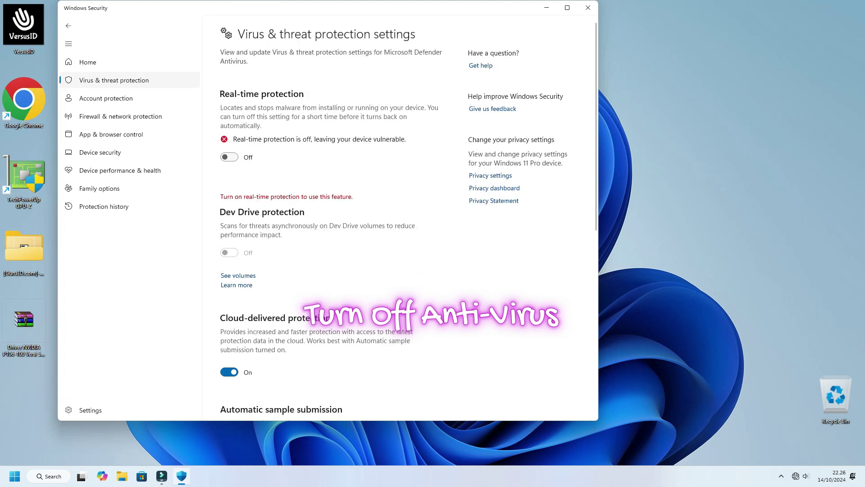
left_click(228, 371)
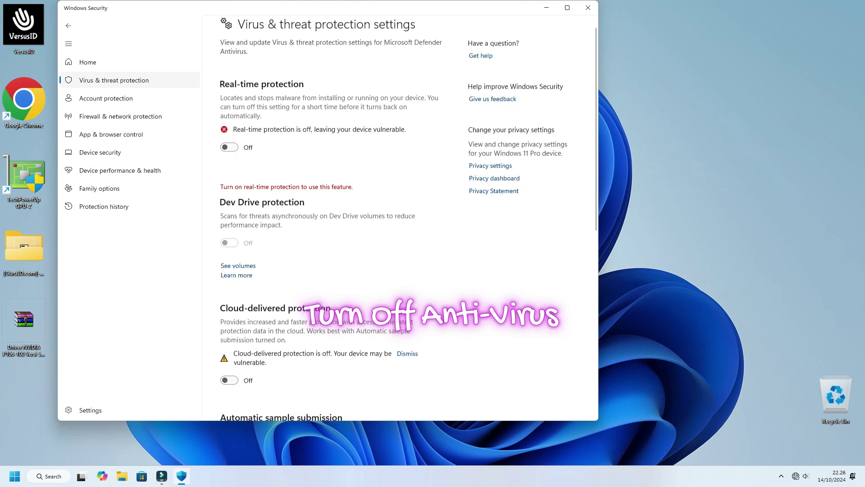
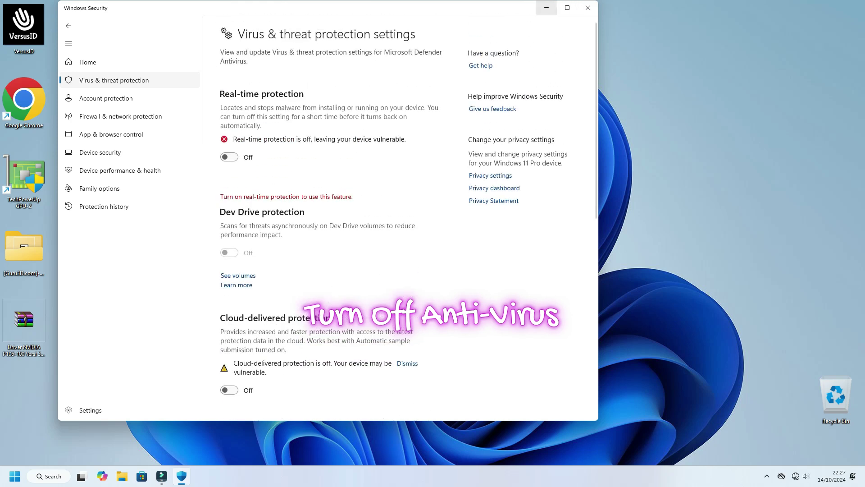
Close the Windows Security window now that real-time and cloud protection are off.
left_click(588, 8)
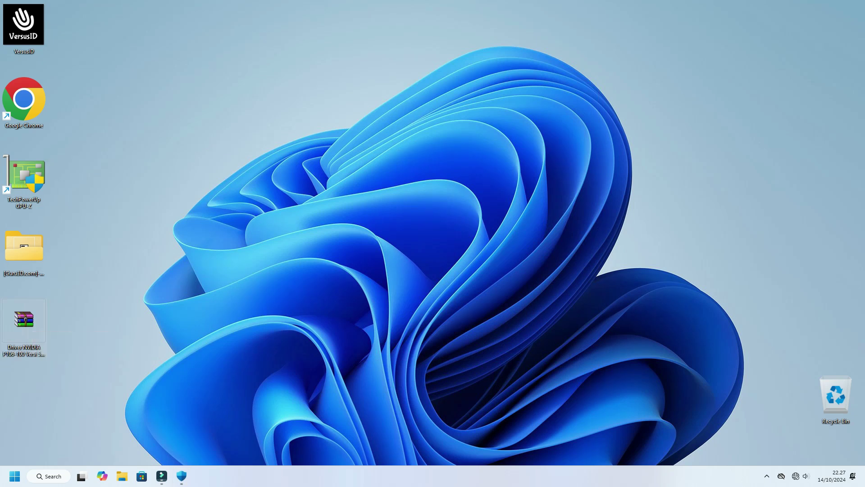
Extract the Driver NVIDIA P106-100 Versi 565.90 archive to its own folder, entering the archive password.
key("shift+F10")
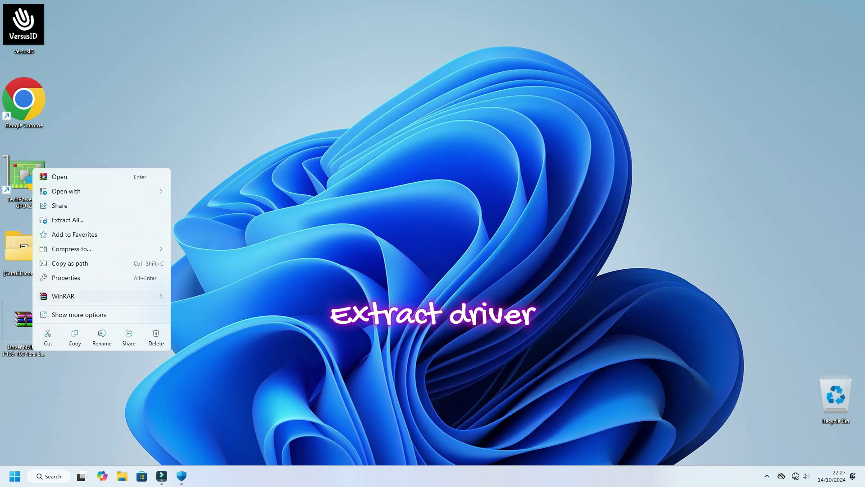
key("Right")
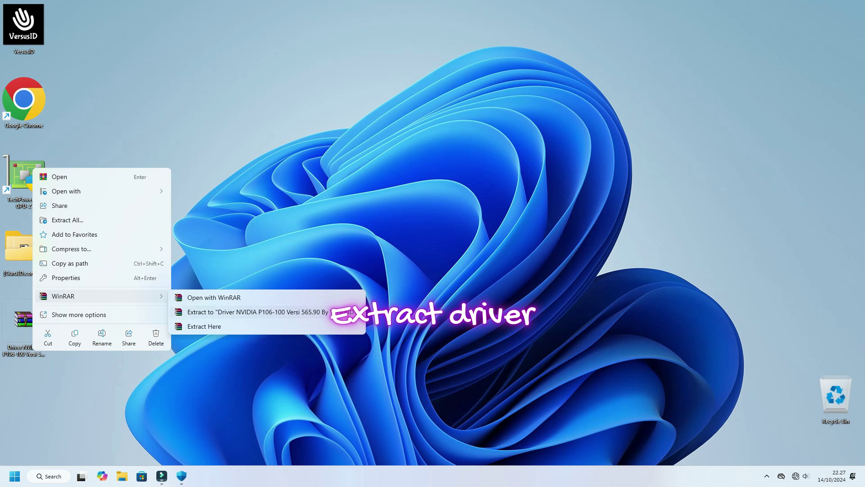
key("Down")
key("Return")
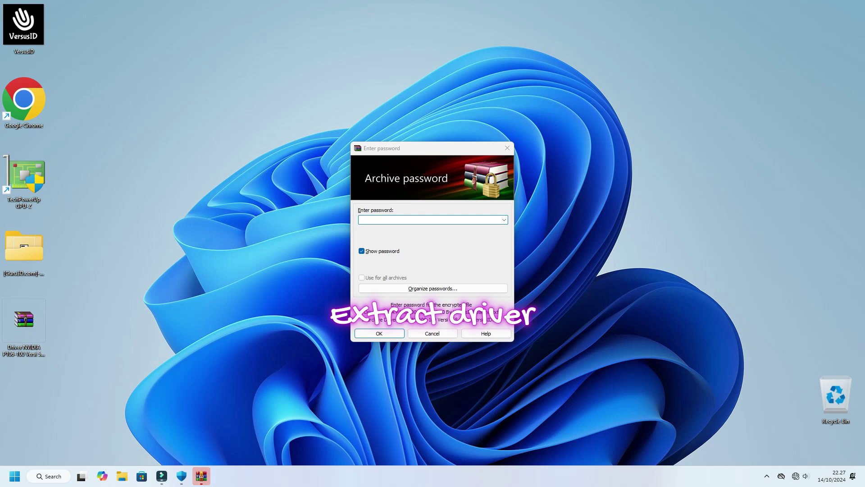
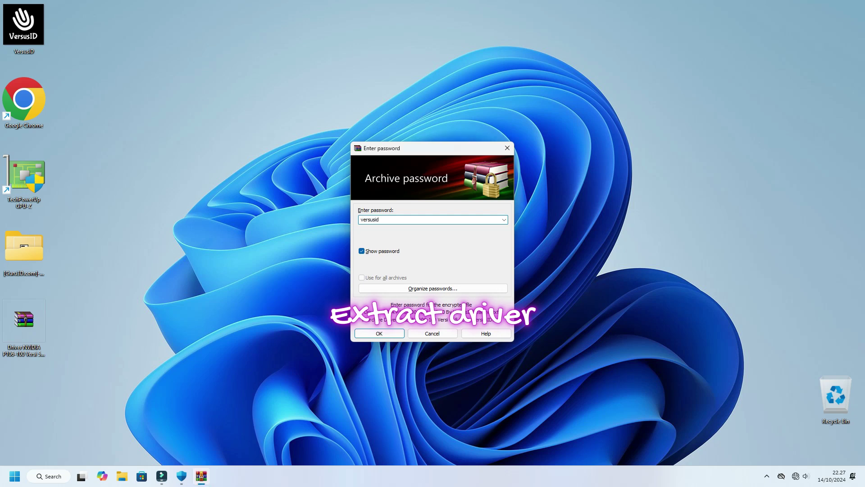
key("ctrl+a")
key("Return")
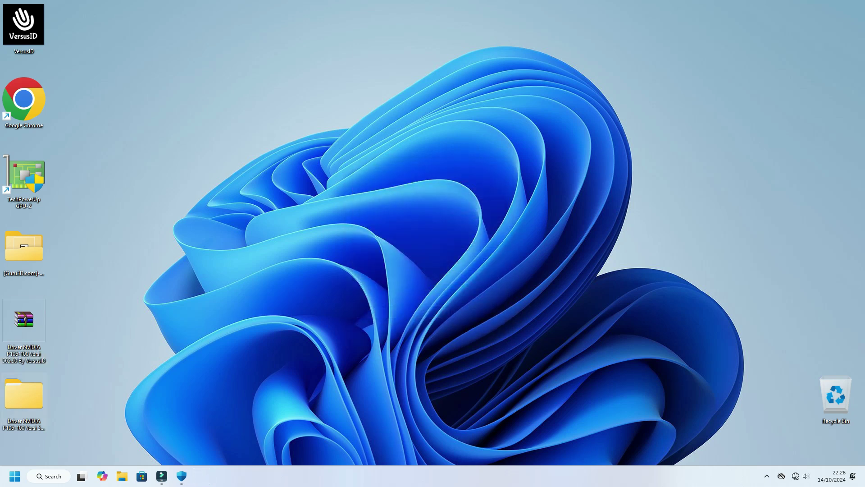
Open the extracted driver folder and its subfolder, then open readme.txt in Notepad.
key("Return")
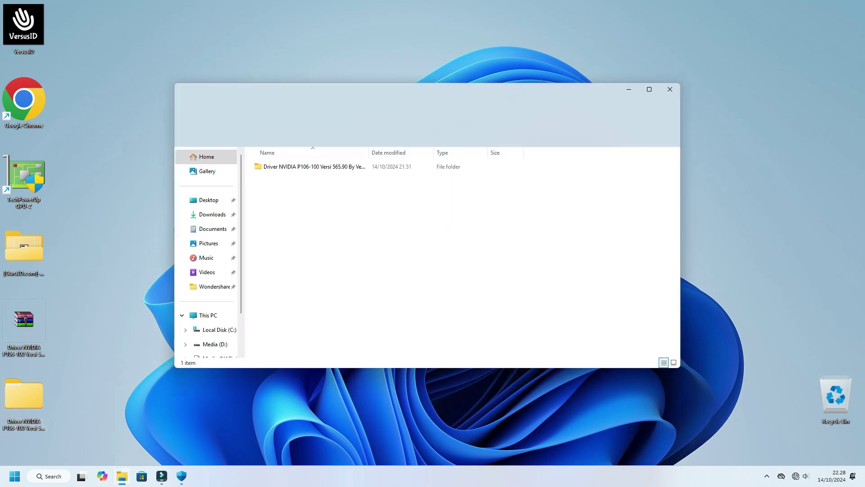
double_click(311, 167)
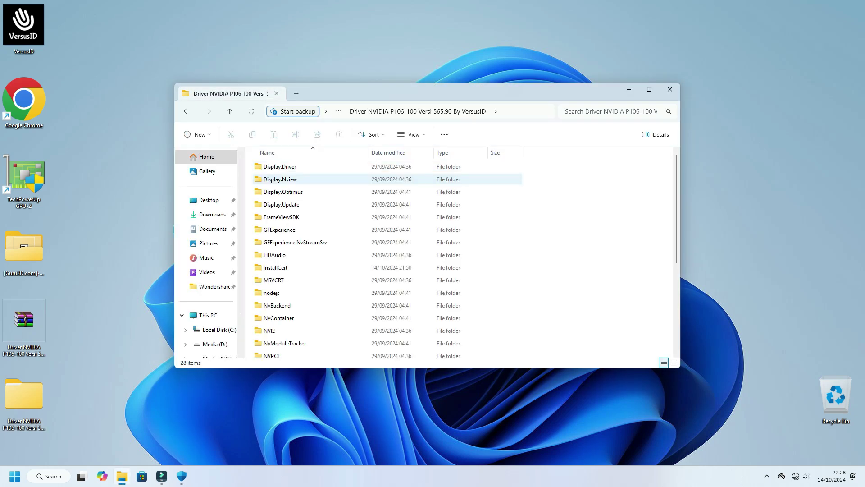
scroll(311, 188, "down", 4)
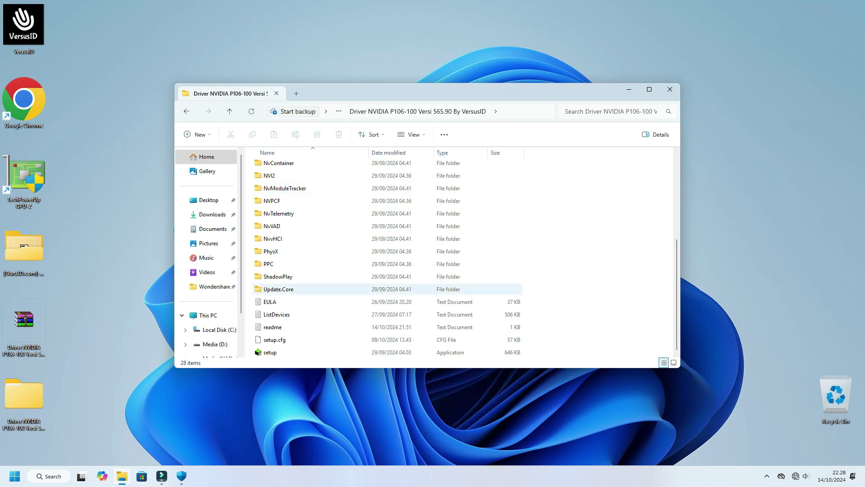
double_click(273, 327)
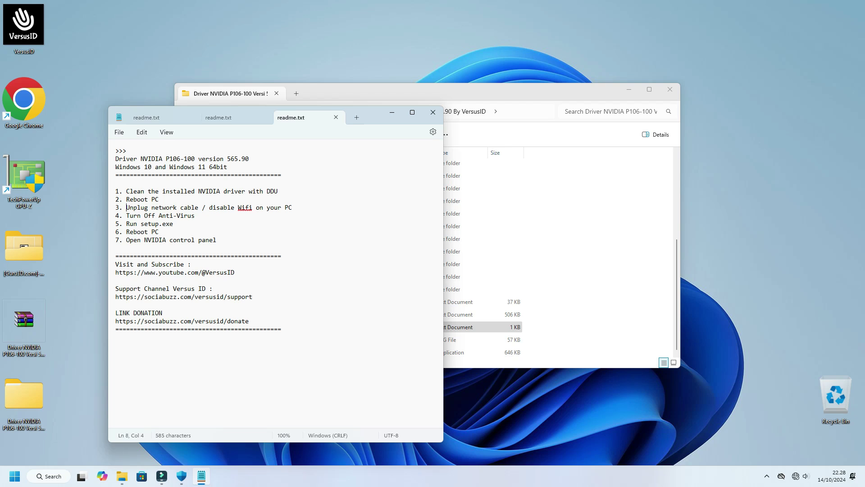
Highlight readme steps 3–5 (disconnect network, turn off anti-virus, run setup.exe) and select setup.
left_click_drag(126, 207, 296, 207)
left_click_drag(126, 215, 194, 216)
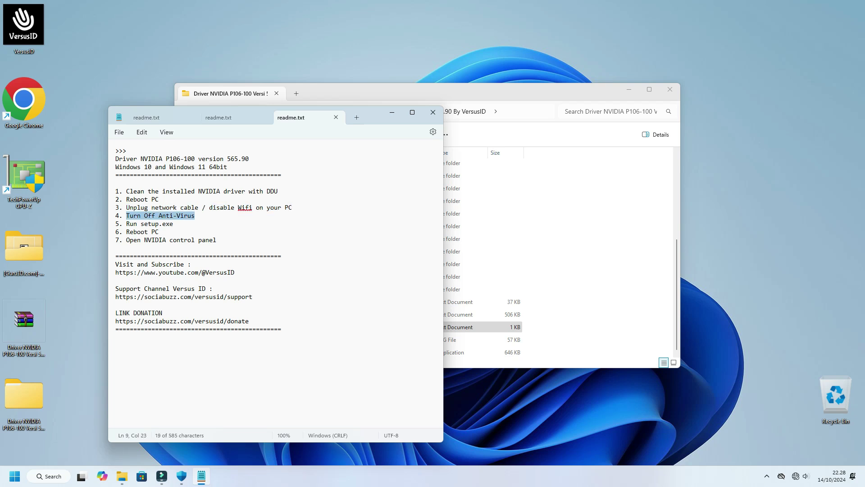
left_click_drag(464, 93, 661, 93)
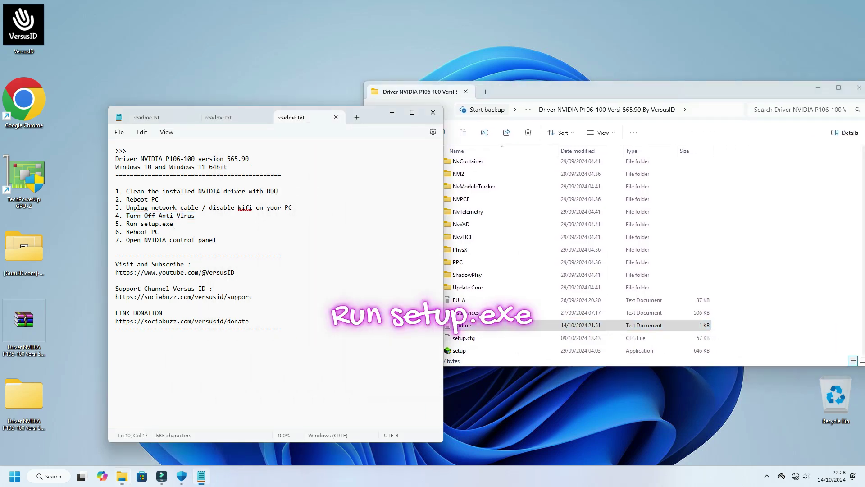
left_click_drag(126, 223, 173, 223)
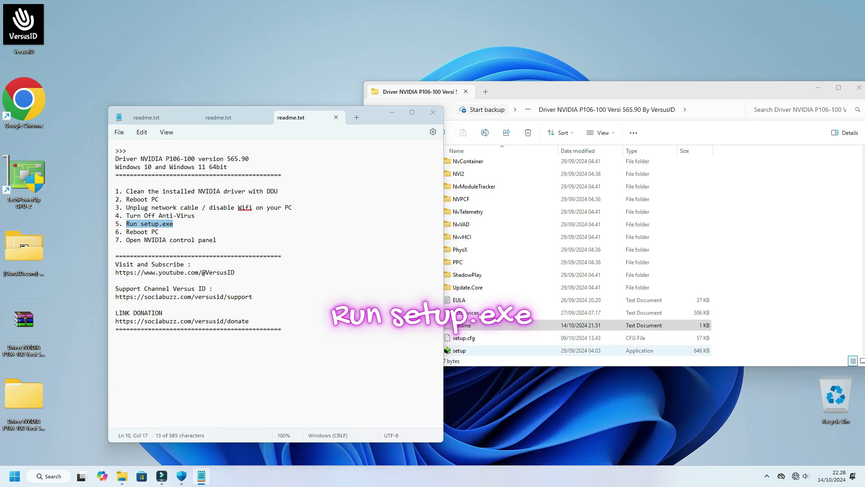
left_click(473, 351)
Run setup as administrator, agree to the license, and start the Express install of driver 565.90.
right_click(462, 351)
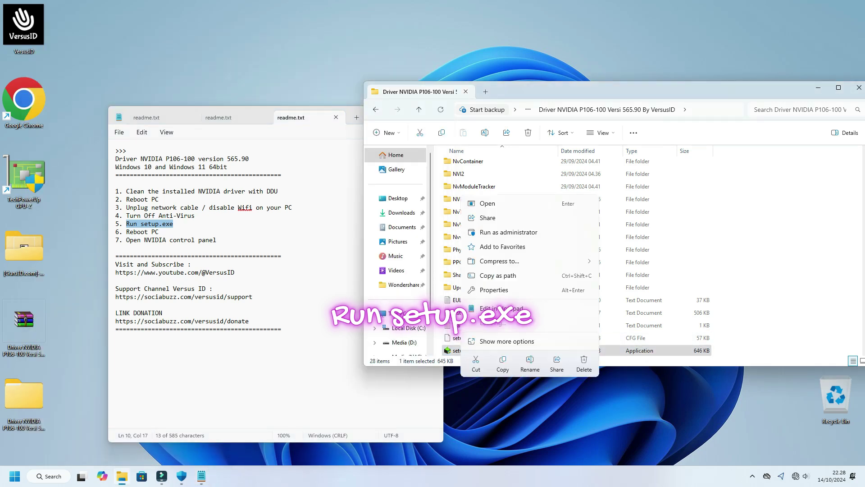
left_click(508, 232)
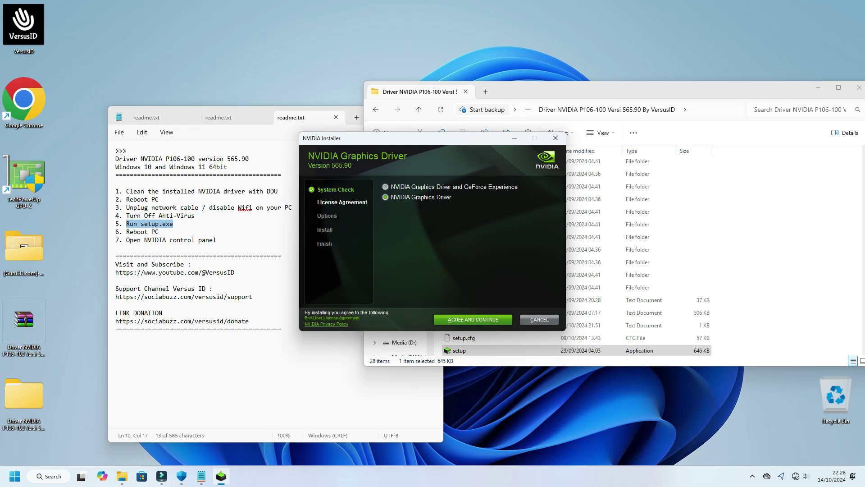
key("Return")
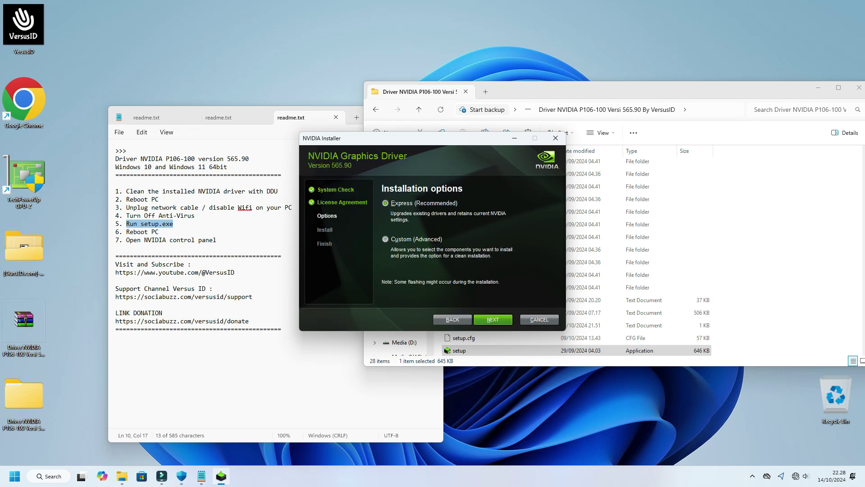
key("Return")
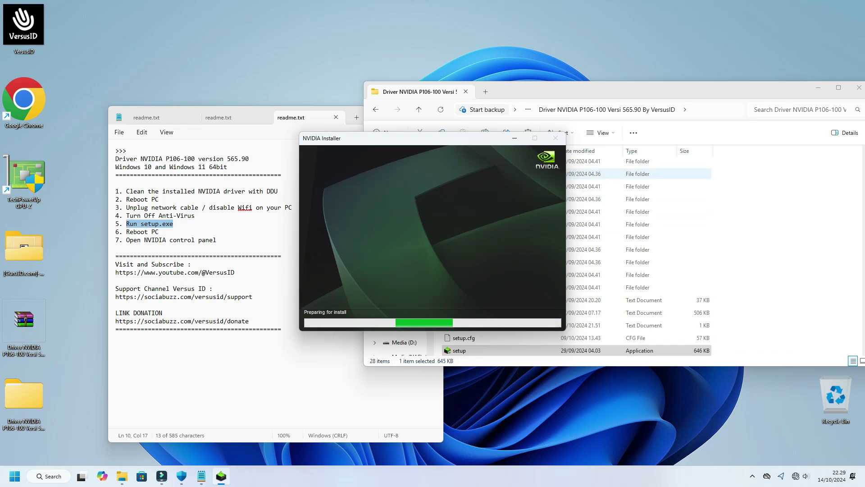
Minimize the driver folder window while Graphics Driver 565.90 installs to completion.
key("super+Down")
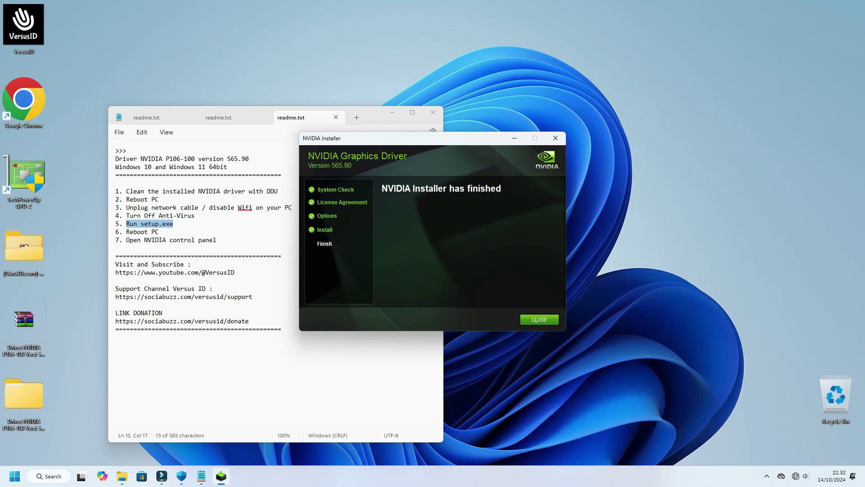
Close the finished installer, highlight readme step 6 'Reboot PC', and restart Windows.
left_click(539, 320)
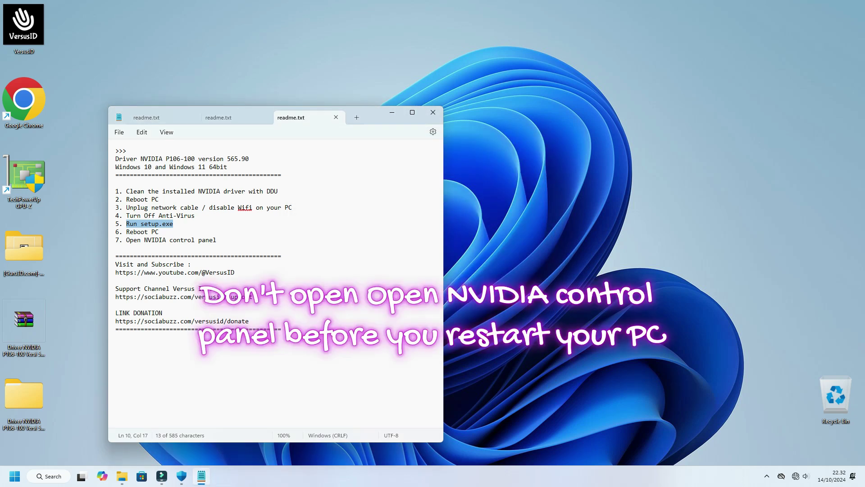
right_click(494, 238)
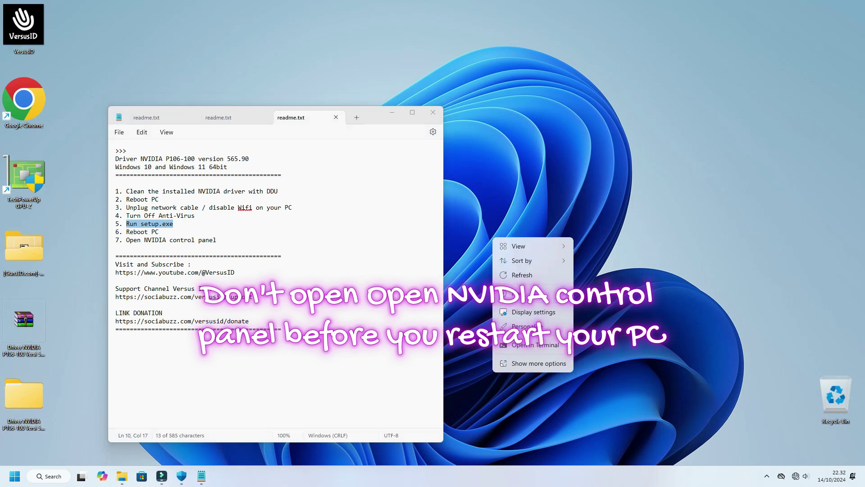
left_click(538, 364)
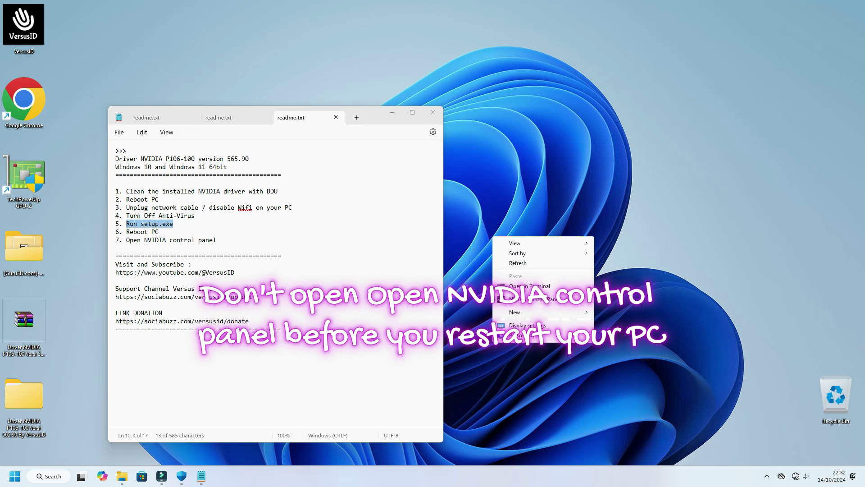
left_click_drag(126, 231, 155, 232)
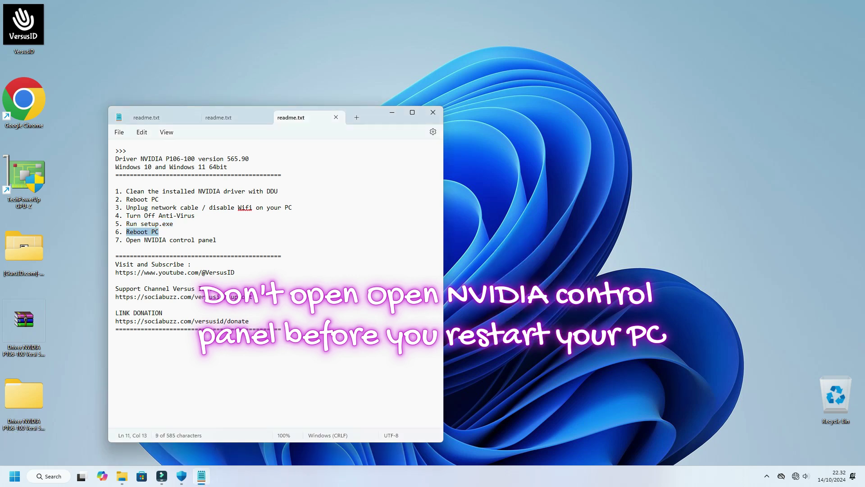
key("super")
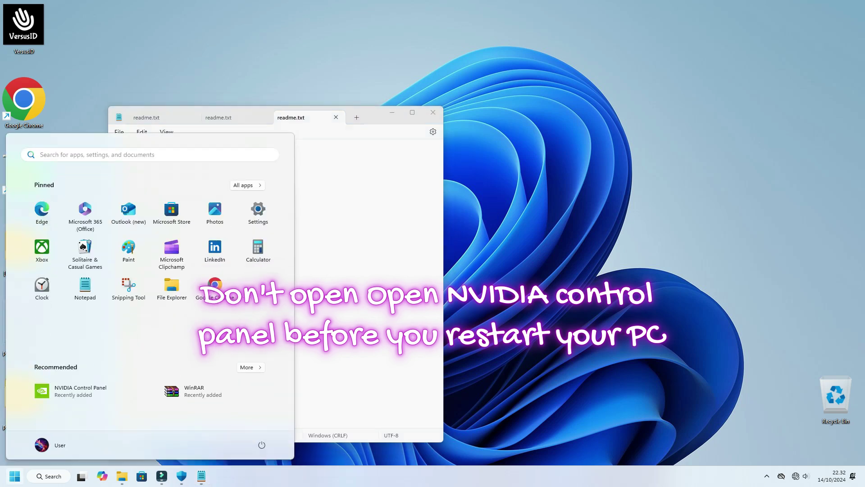
left_click(262, 444)
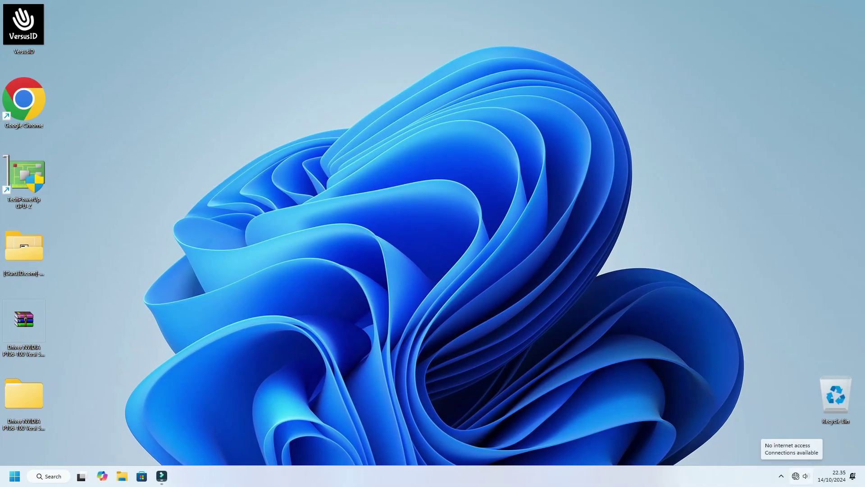
Connect to the TOKI Wi-Fi network from Quick Settings, then open Windows Security from the tray.
left_click(781, 476)
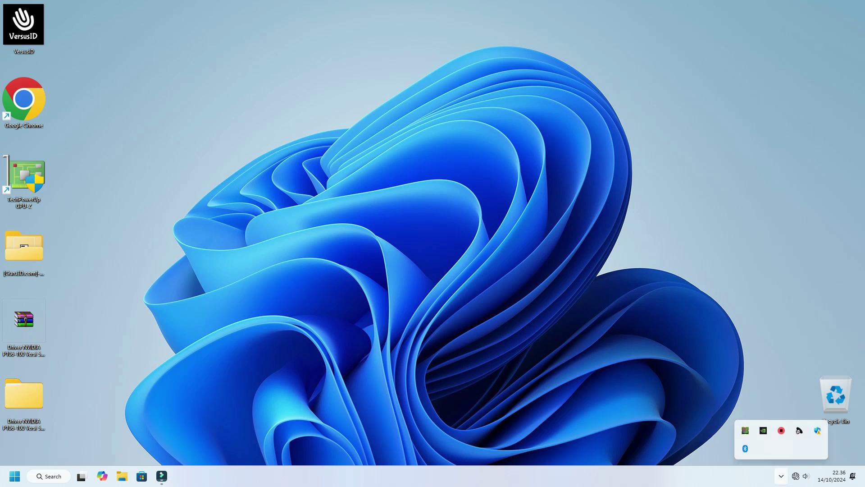
key("super+a")
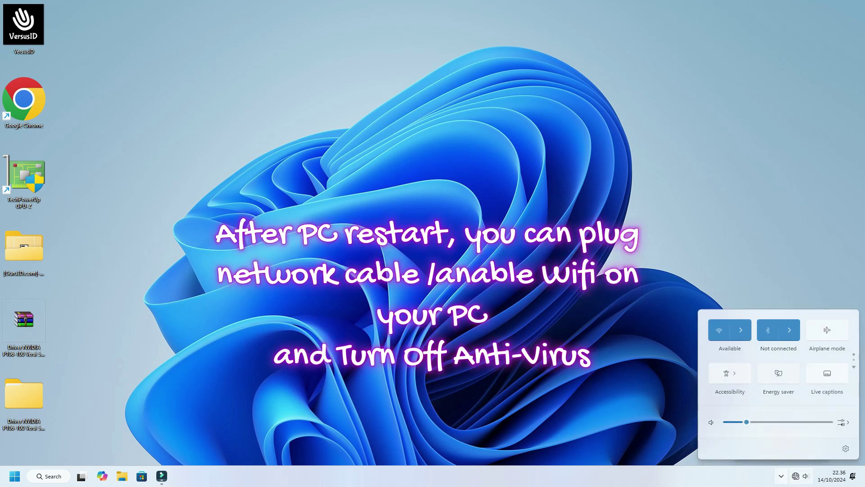
left_click(740, 330)
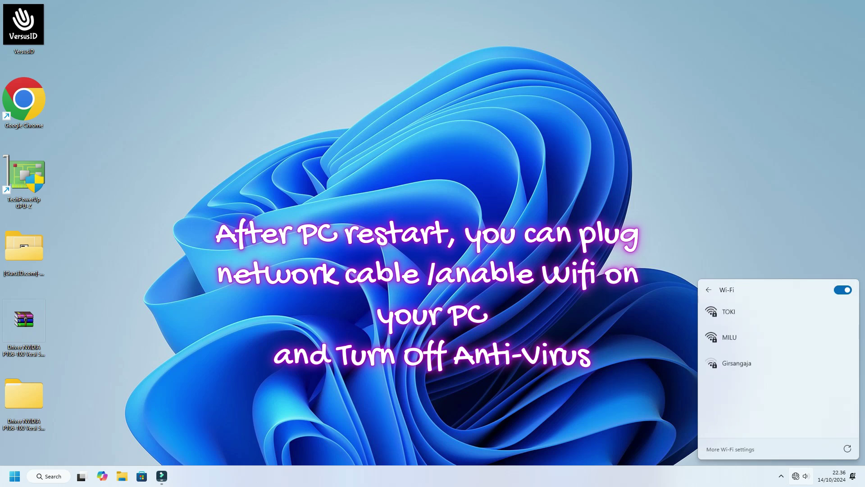
key("Return")
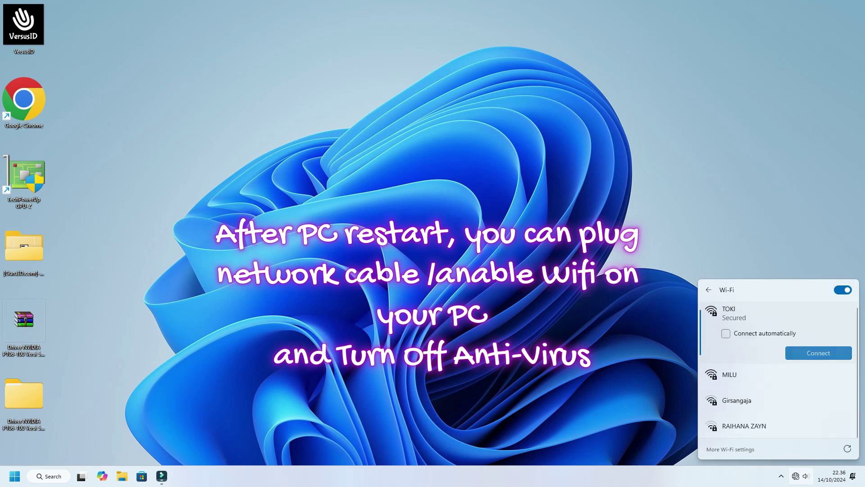
key("Return")
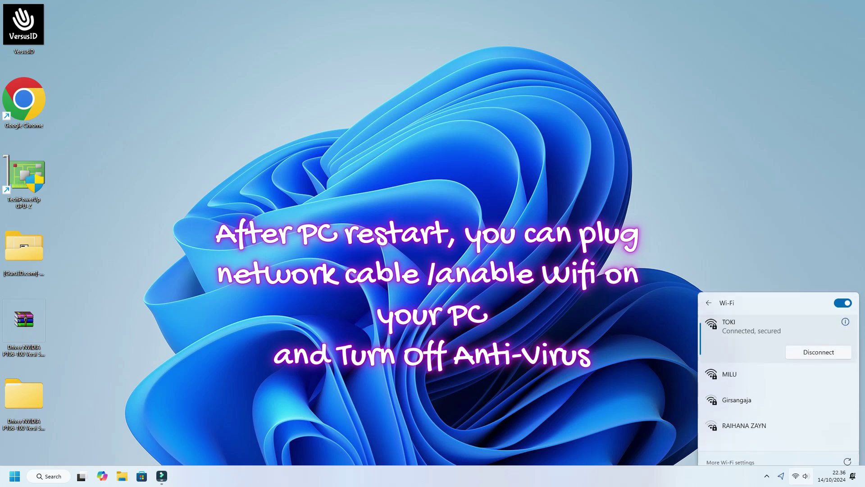
key("Escape")
key("Return")
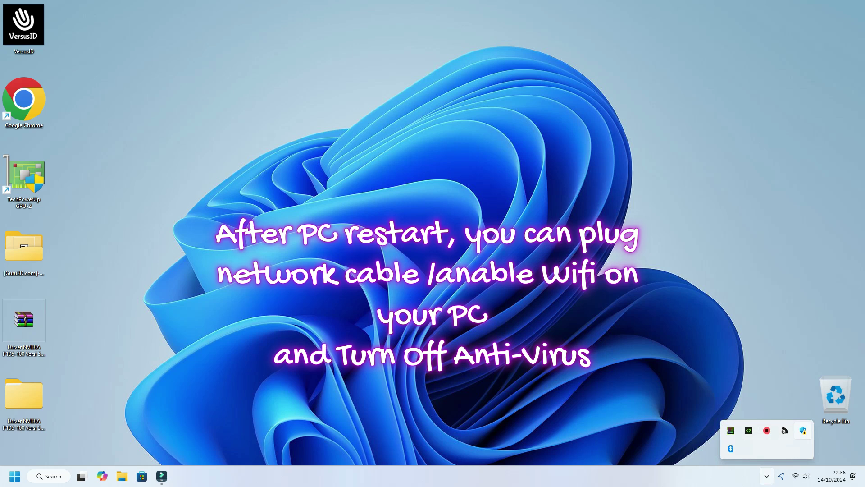
key("Return")
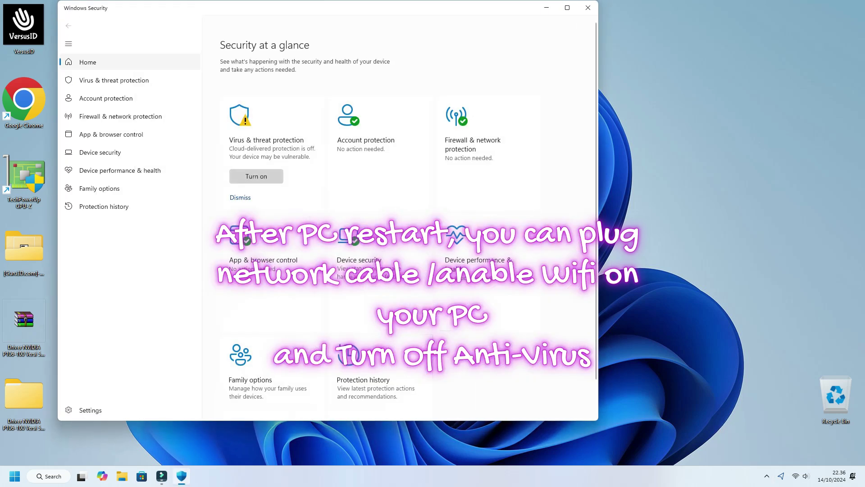
In Virus & threat protection settings, switch Cloud-delivered, sample submission and Tamper Protection On, then close.
left_click(114, 80)
key("Tab")
key("Return")
scroll(327, 216, "down", 5)
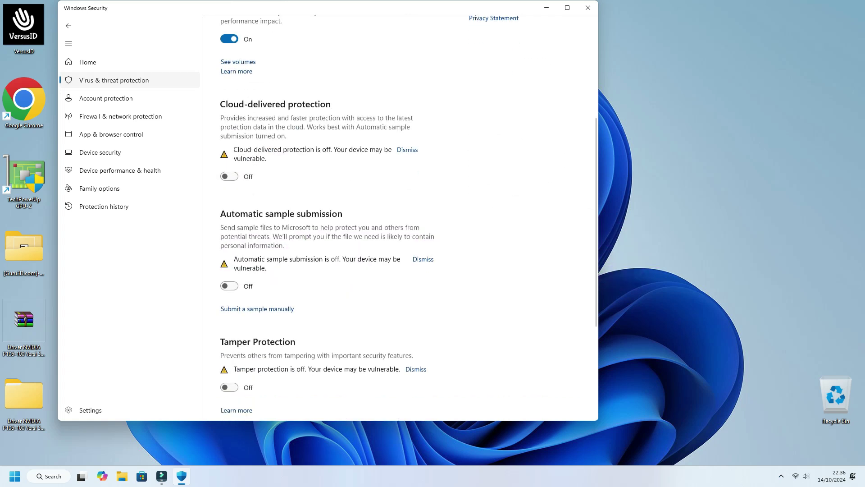
key("space")
key("Tab")
key("Tab")
key("space")
key("Tab")
key("Tab")
key("Tab")
key("space")
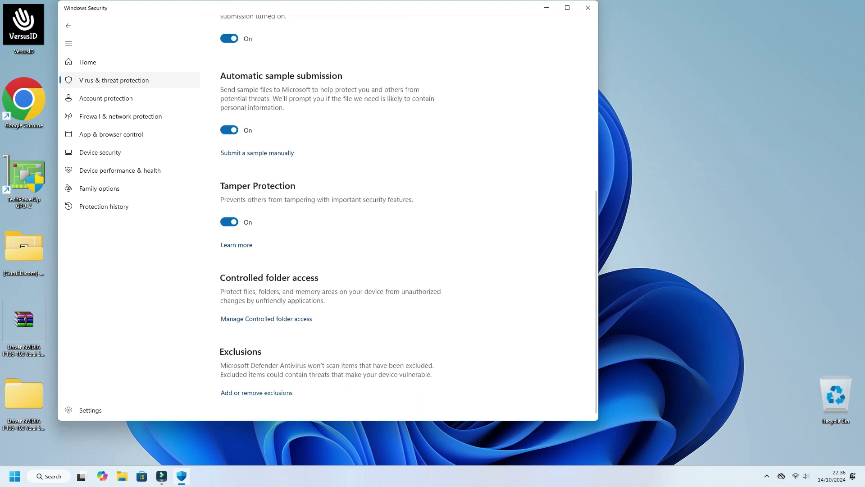
key("Home")
key("alt+F4")
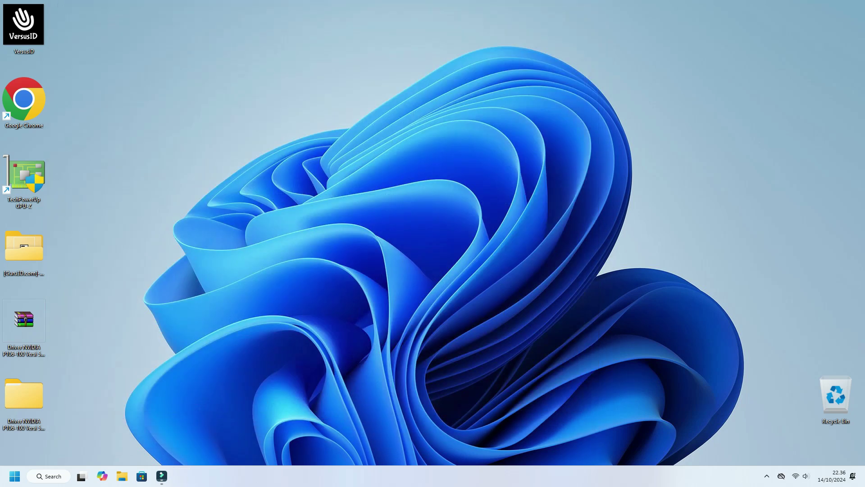
Launch NVIDIA Control Panel from the desktop's Show more options menu and accept its license.
key("shift+F10")
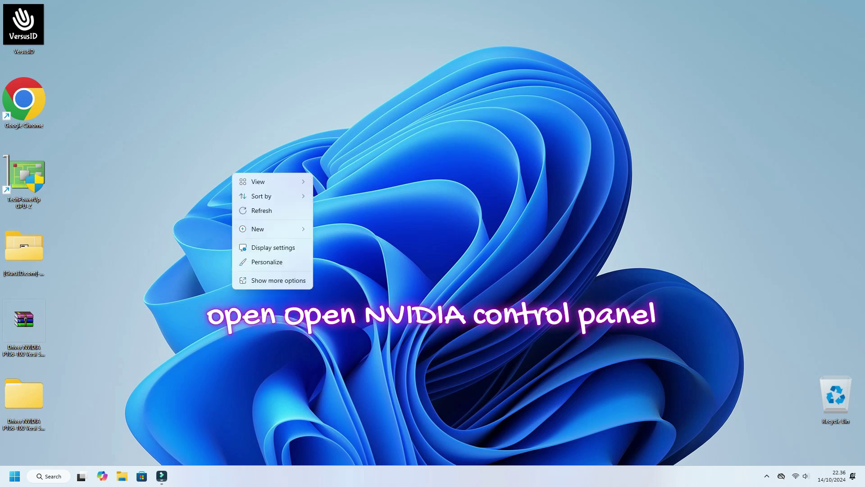
key("Up")
key("Return")
key("Up")
key("Up")
key("Up")
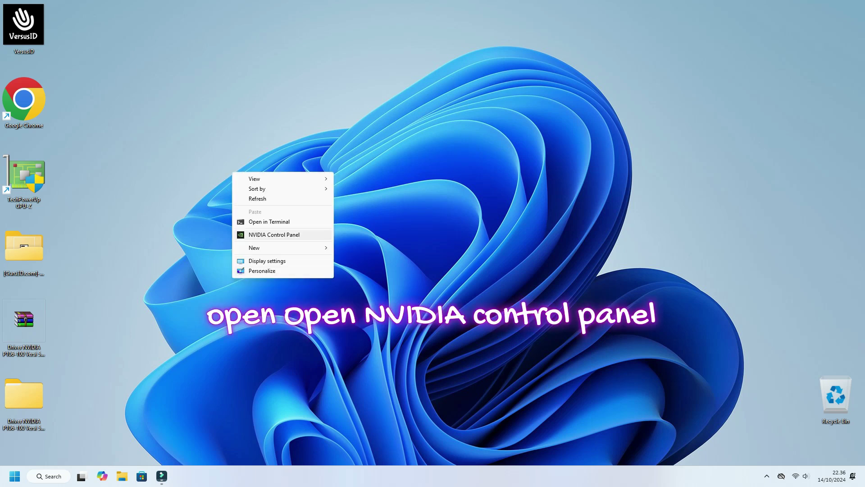
key("Return")
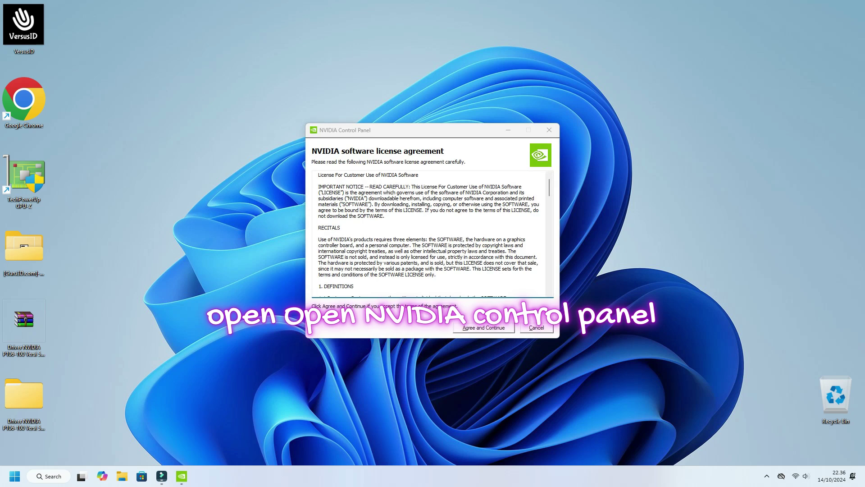
key("Escape")
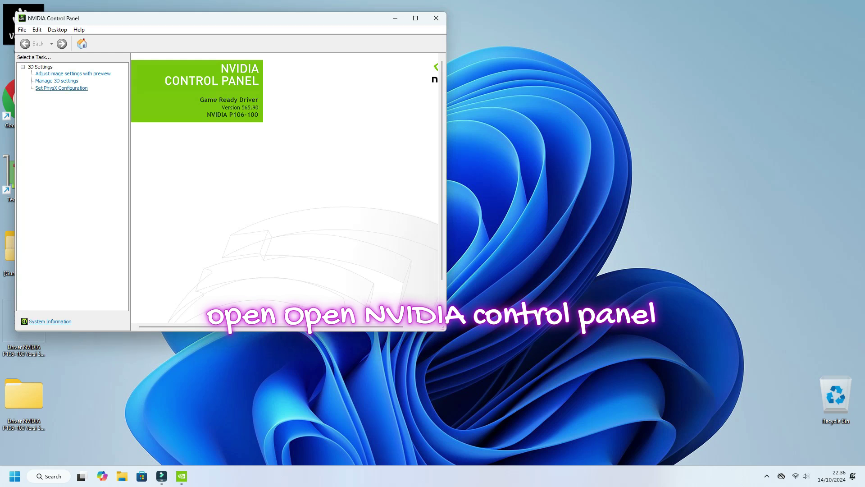
In Manage 3D settings, set the preferred graphics processor to High-performance NVIDIA processor.
left_click(57, 81)
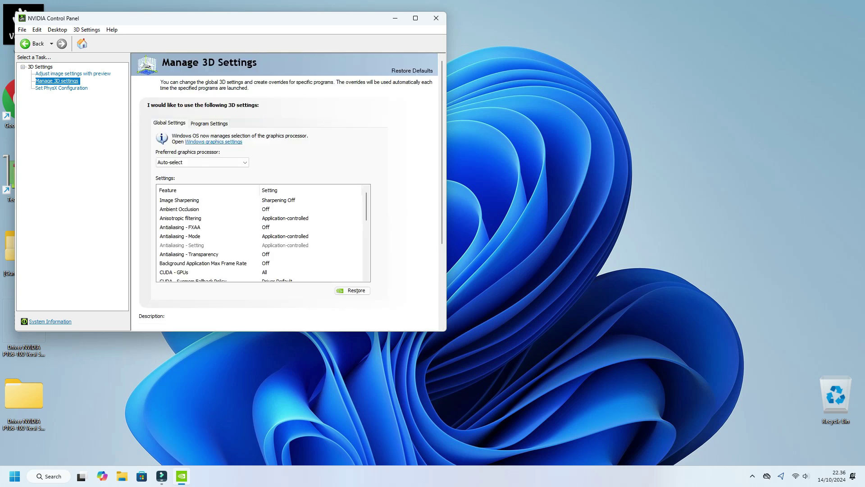
left_click(202, 162)
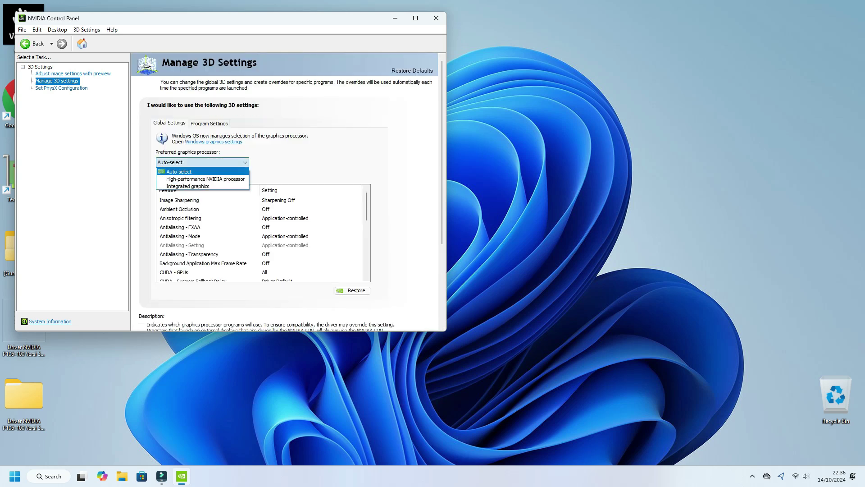
key("Return")
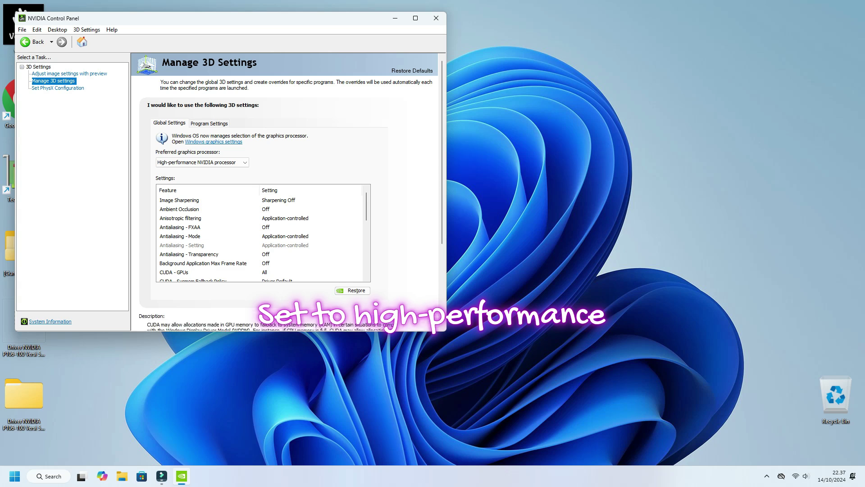
Set PhysX Configuration to the NVIDIA P106-100 and close NVIDIA Control Panel.
left_click(58, 87)
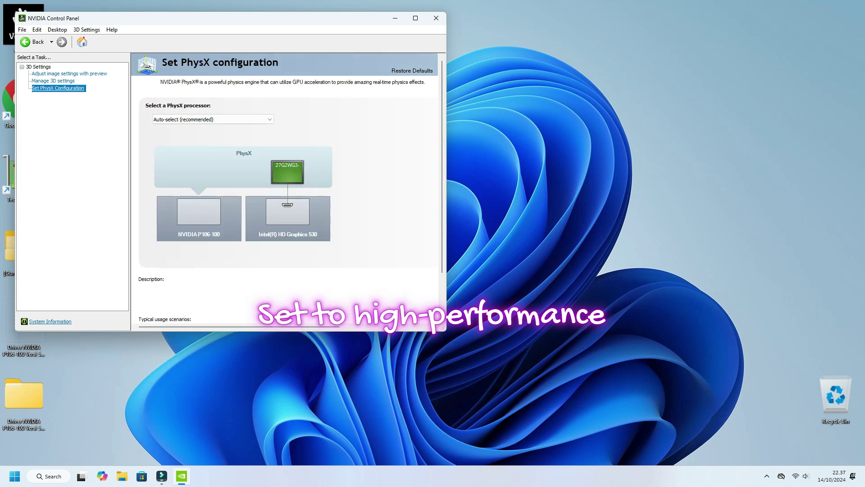
left_click(213, 119)
left_click(212, 132)
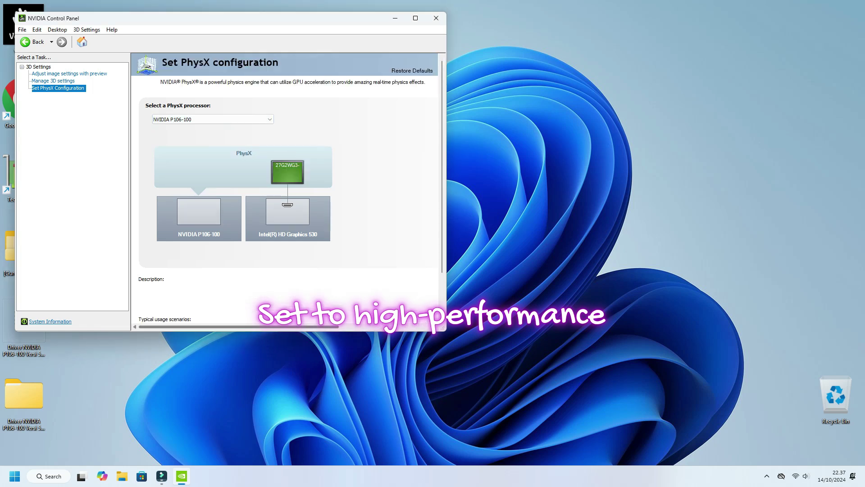
left_click(435, 18)
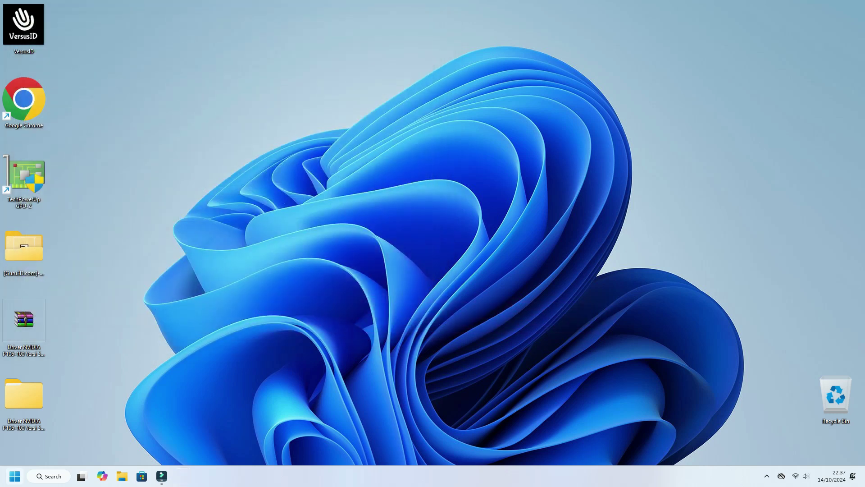
Open Device Manager from the Win+X menu, confirm NVIDIA GeForce GTX 1060 under Display adapters, then close it.
key("super+x")
key("Up")
key("Up")
key("Up")
key("Up")
key("Up")
key("Return")
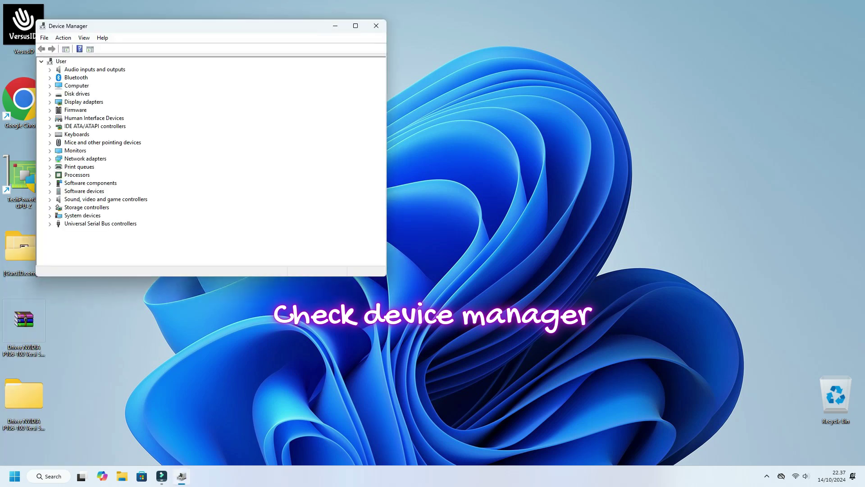
left_click(49, 102)
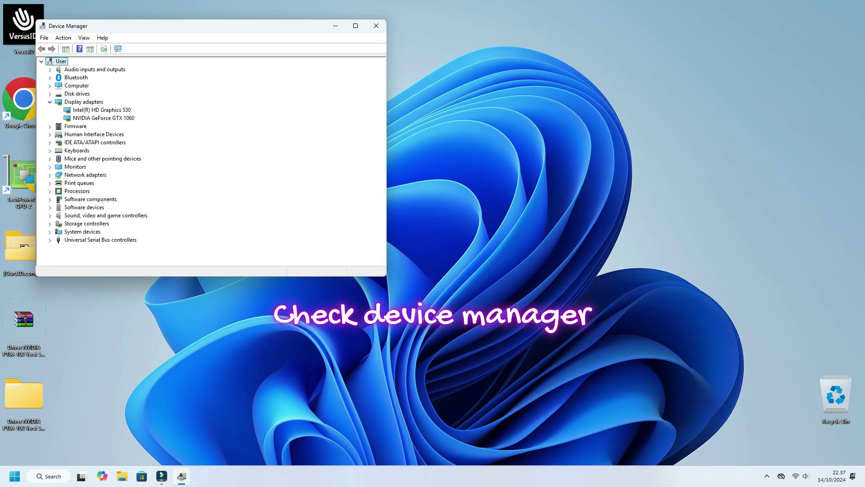
left_click(104, 118)
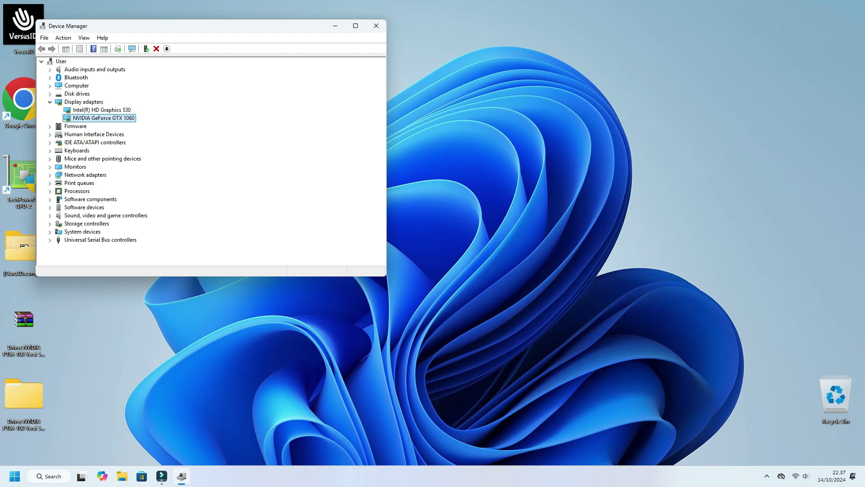
key("alt+F4")
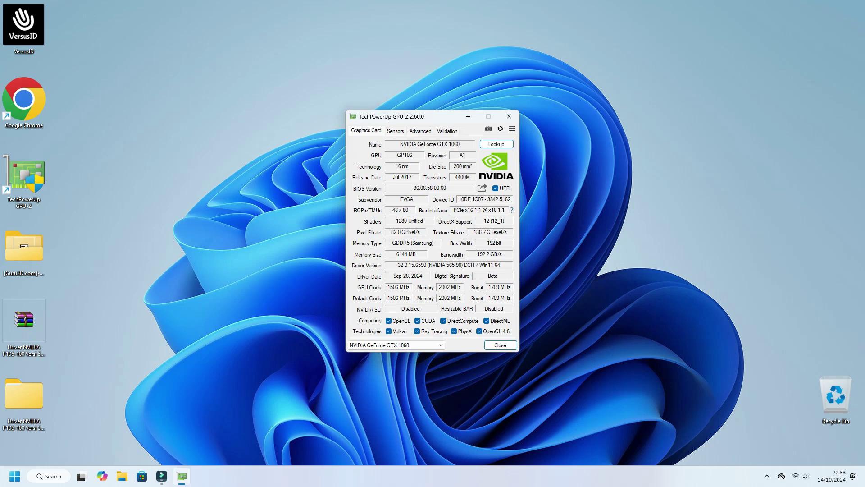
Run GPU-Z's render test on the GTX 1060, watch the Sensors readings, then close the test and GPU-Z.
left_click(512, 210)
key("Return")
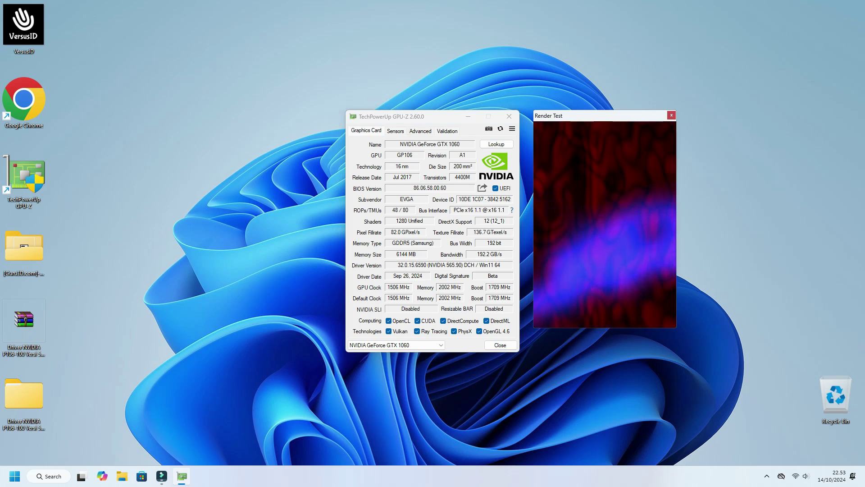
left_click(395, 131)
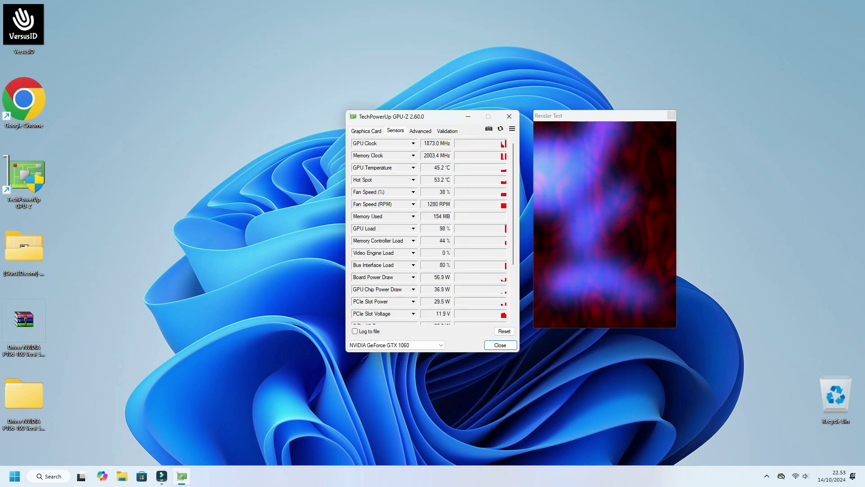
key("Escape")
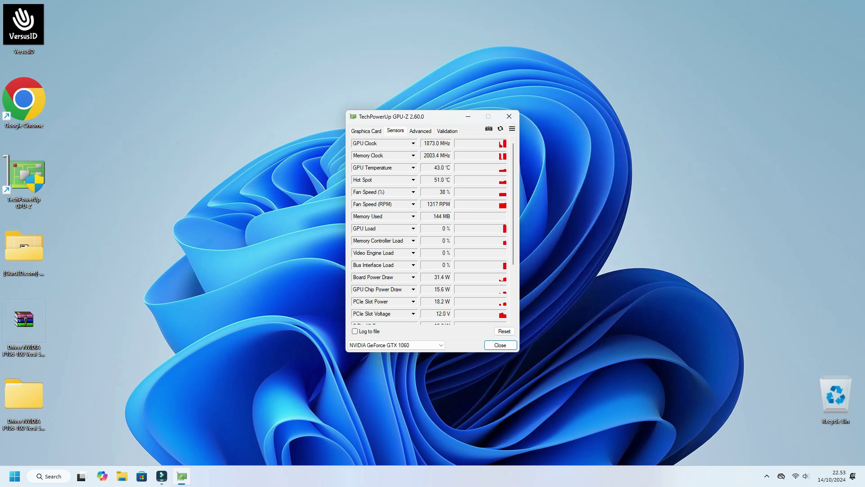
key("alt+F4")
Run dxdiag, confirm the Render tab lists NVIDIA GeForce GTX 1060 with driver 32.0.15.6590, then exit.
key("super")
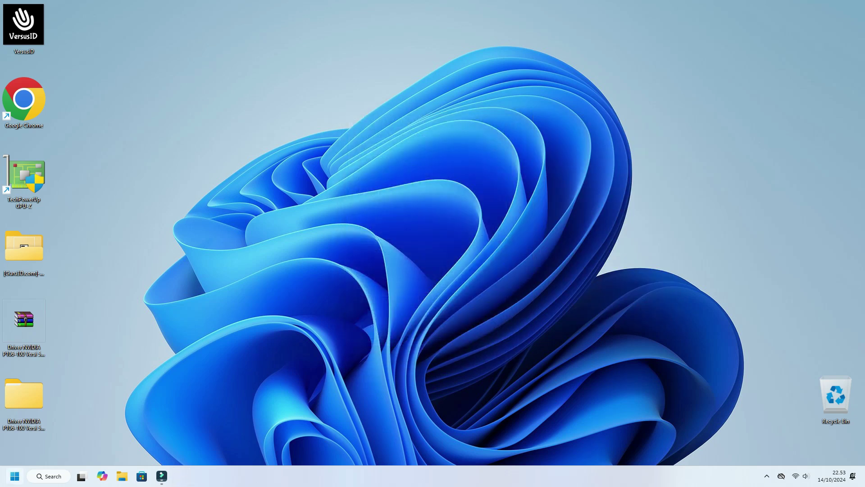
type("dxdiag")
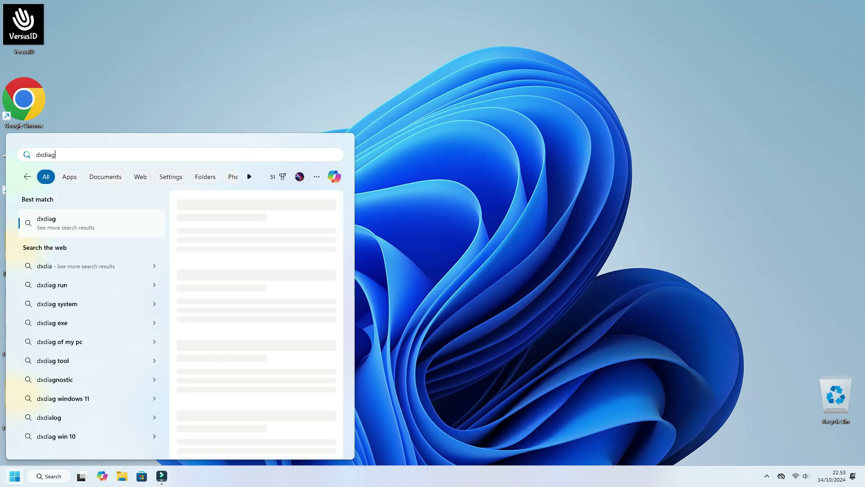
key("Return")
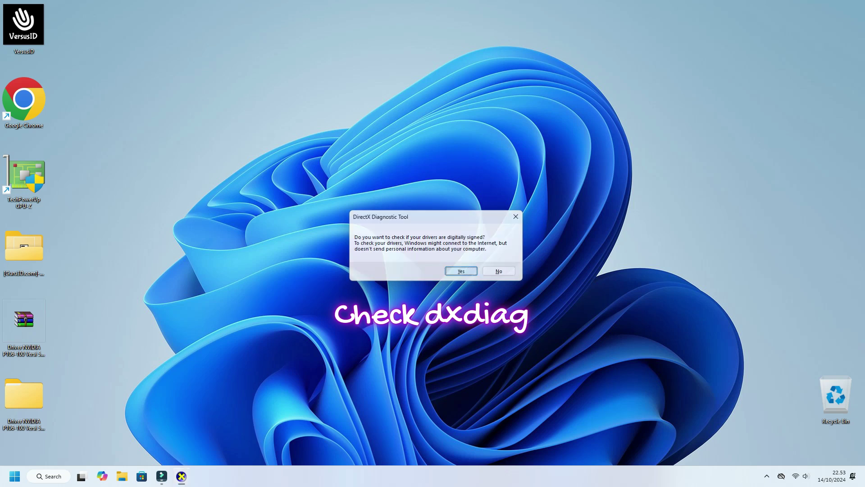
key("Return")
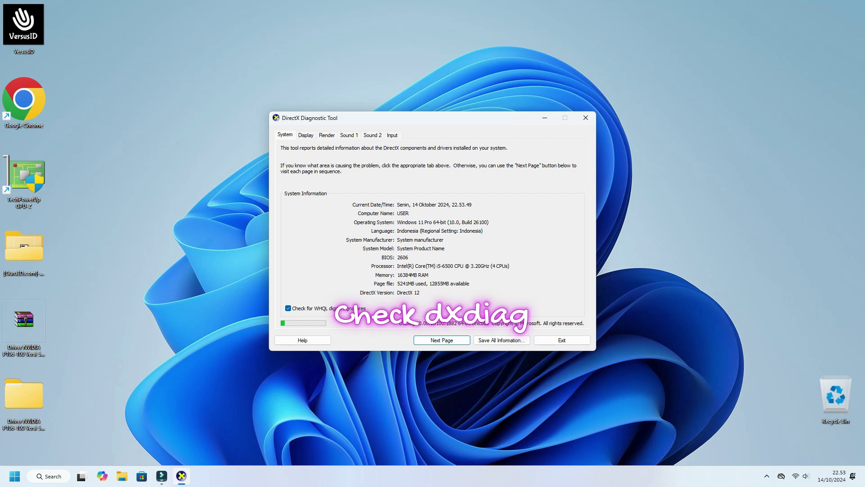
key("Return")
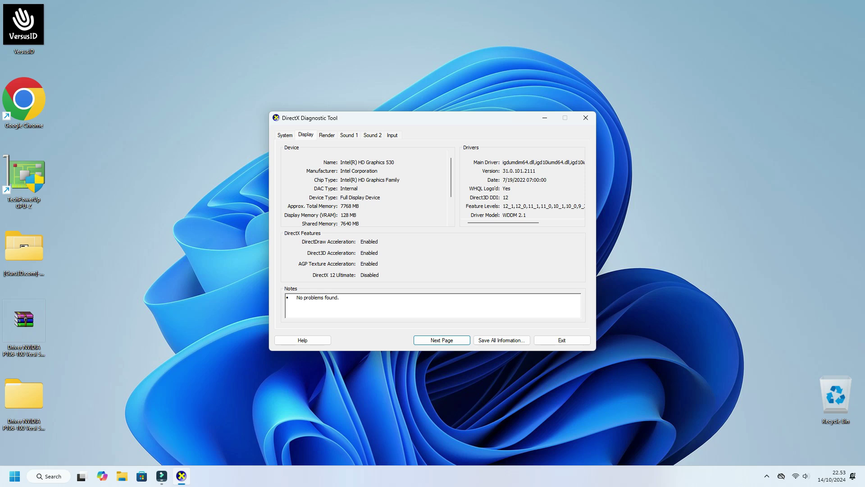
key("Return")
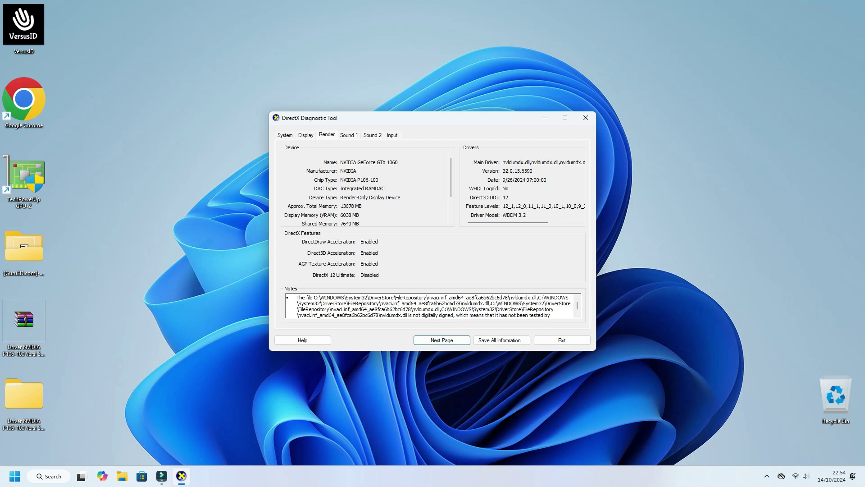
key("Tab")
key("Tab")
key("Return")
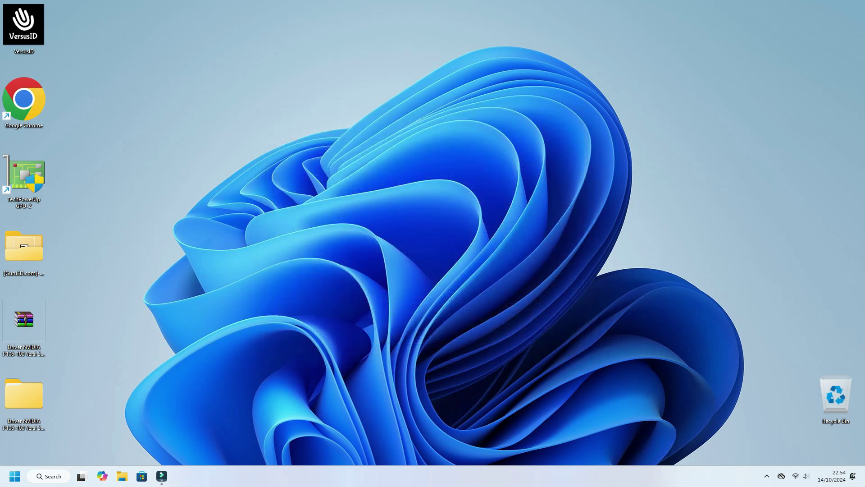
key("shift+F10")
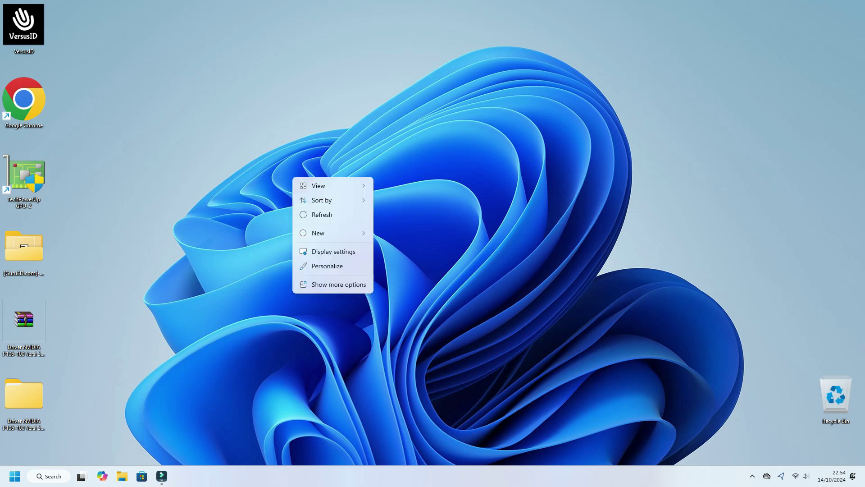
key("Down")
key("Down")
key("Down")
key("Down")
key("Down")
key("Return")
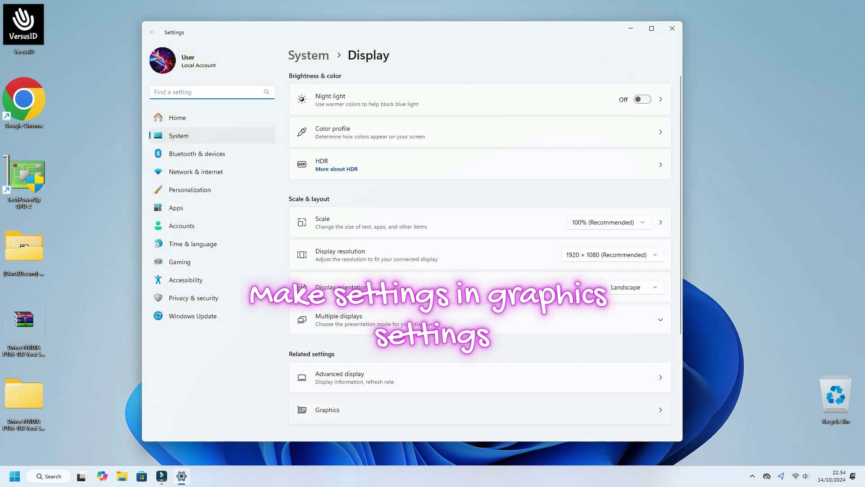
key("Return")
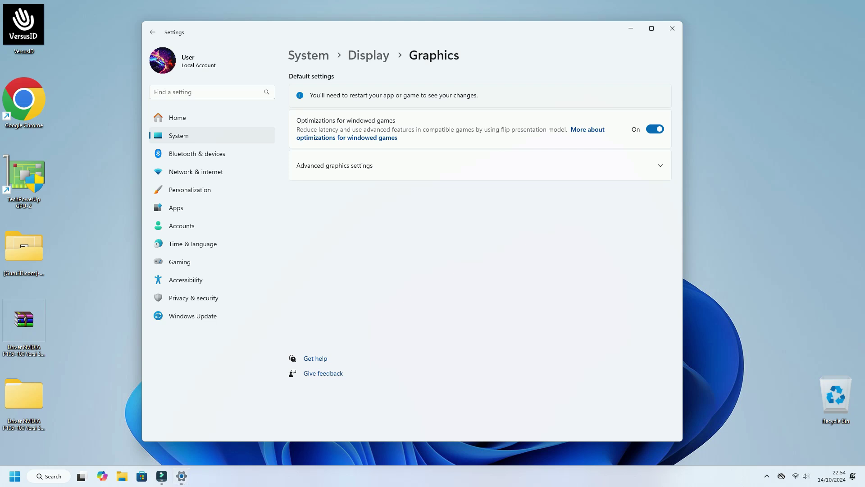
right_click(779, 148)
left_click(807, 185)
key("alt+F4")
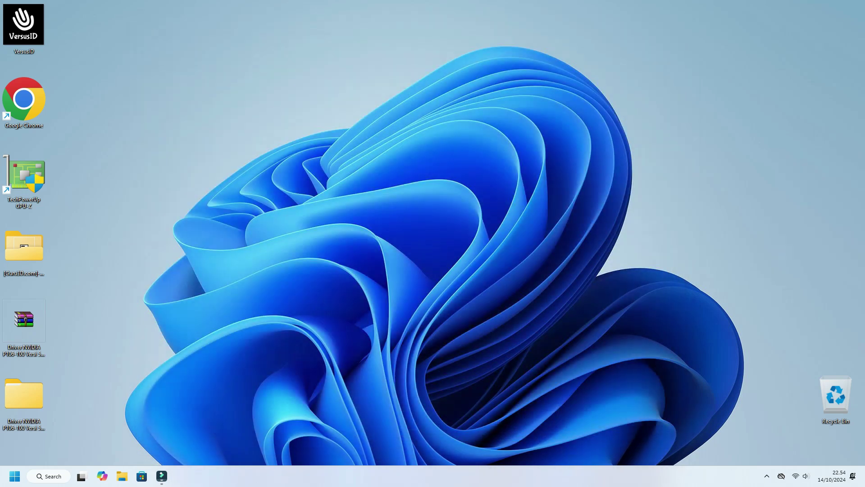
In Graphics settings, set GPU-Z to High Performance (NVIDIA GeForce GTX 1060) with windowed-games optimization Off.
right_click(474, 175)
key("Escape")
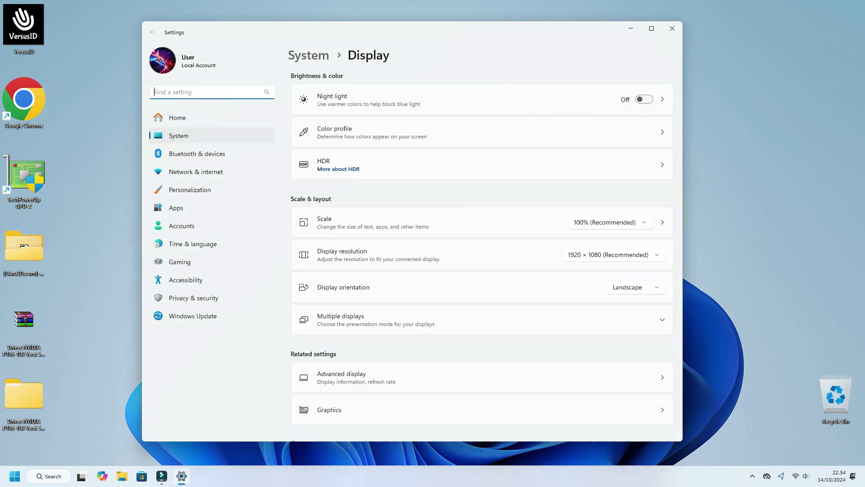
left_click(328, 409)
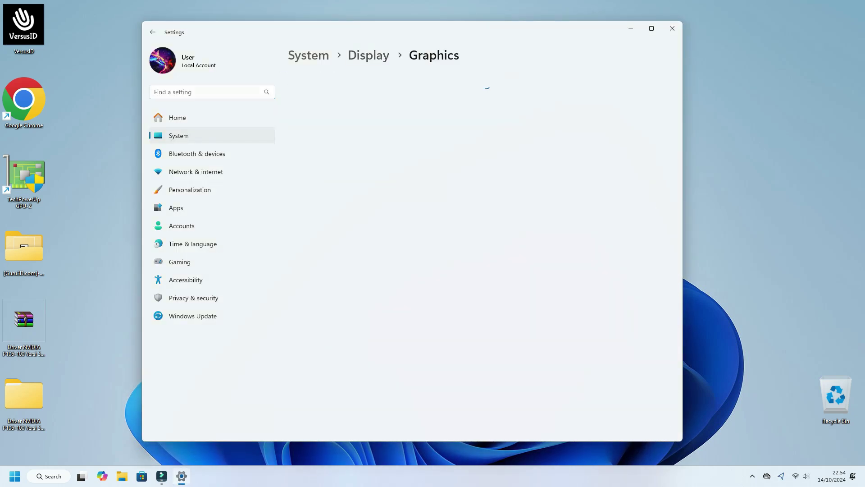
scroll(480, 256, "down", 3)
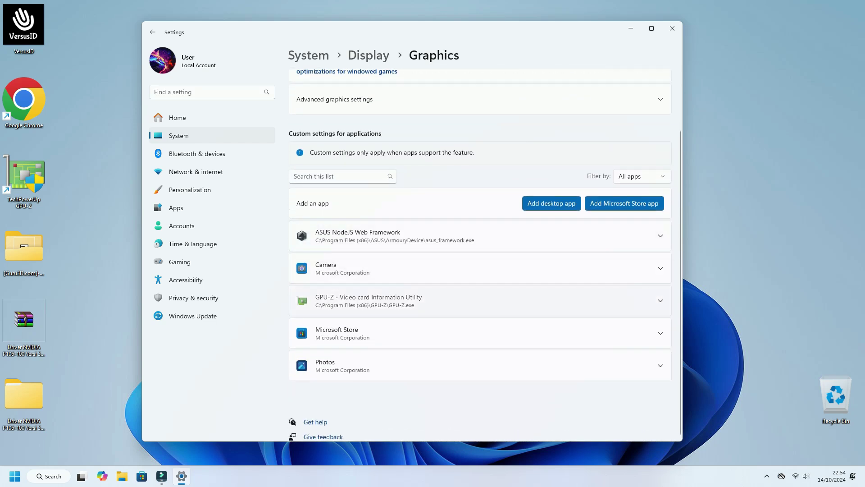
left_click(369, 300)
left_click(583, 255)
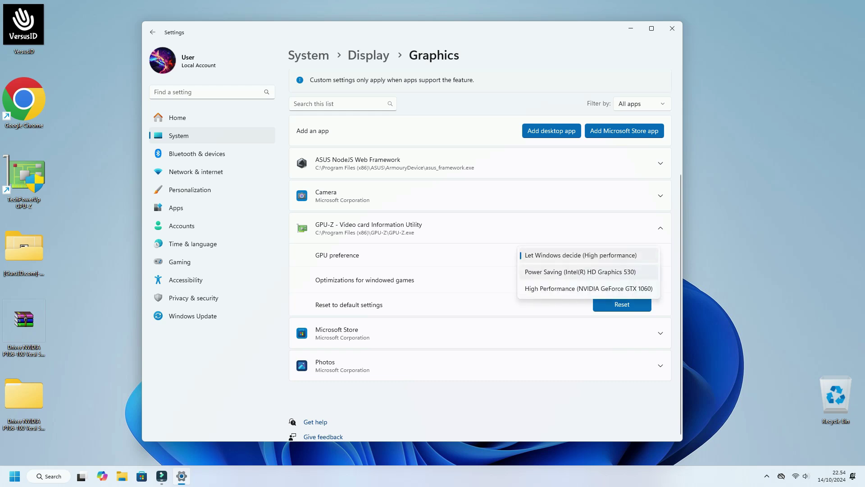
left_click(589, 288)
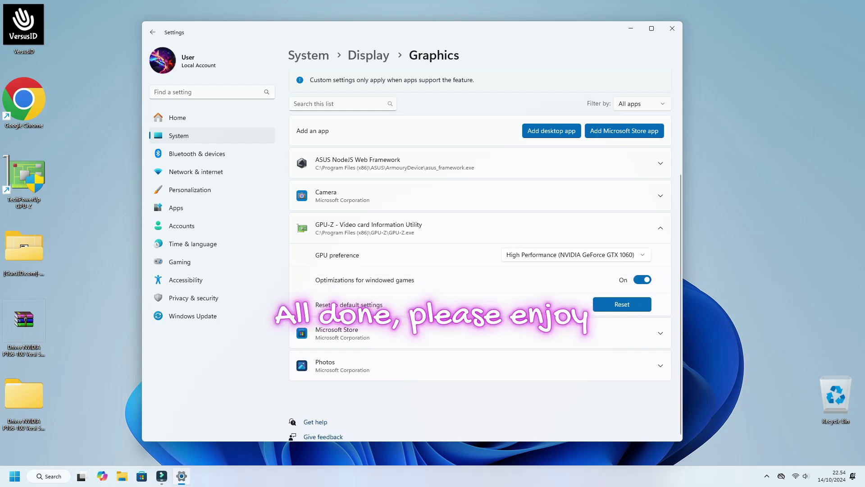
left_click(642, 279)
left_click(672, 28)
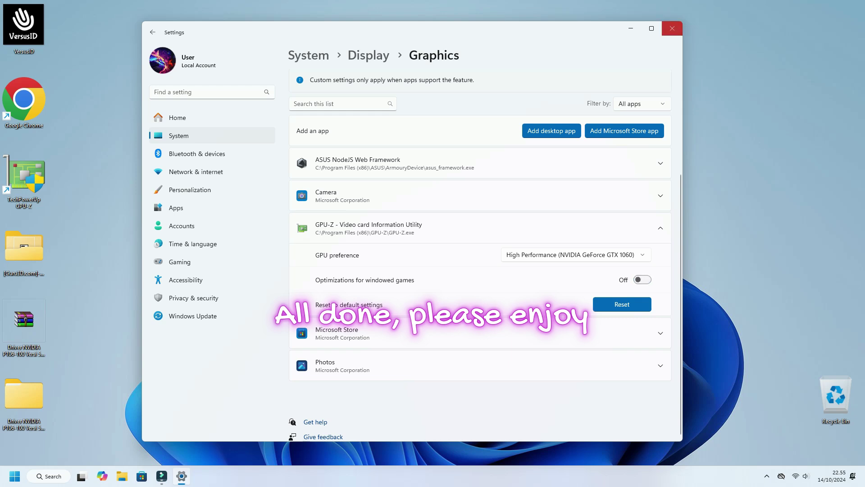